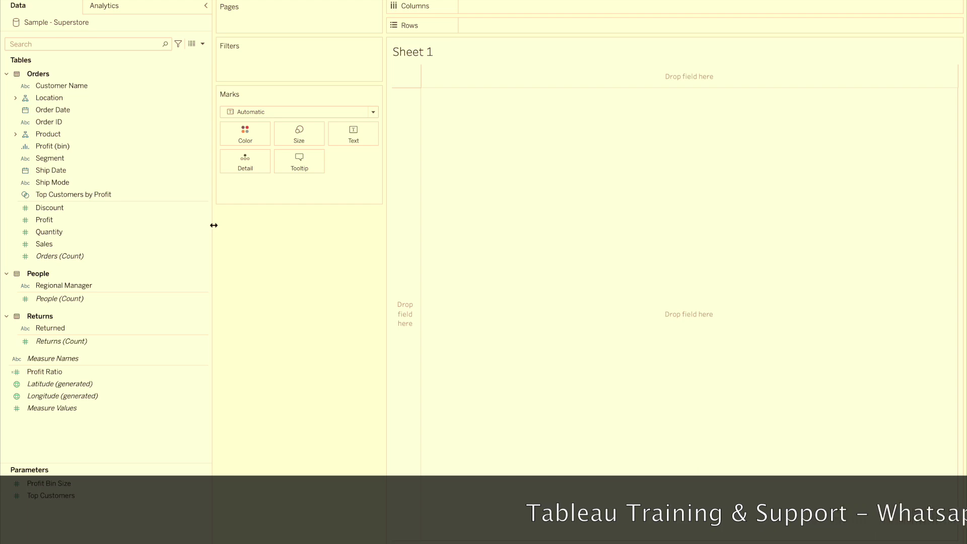
- Add Order Date to Rows as a discrete exact date
{"action": "left_click_drag", "start_coordinate": [101, 109], "coordinate": [506, 23]}
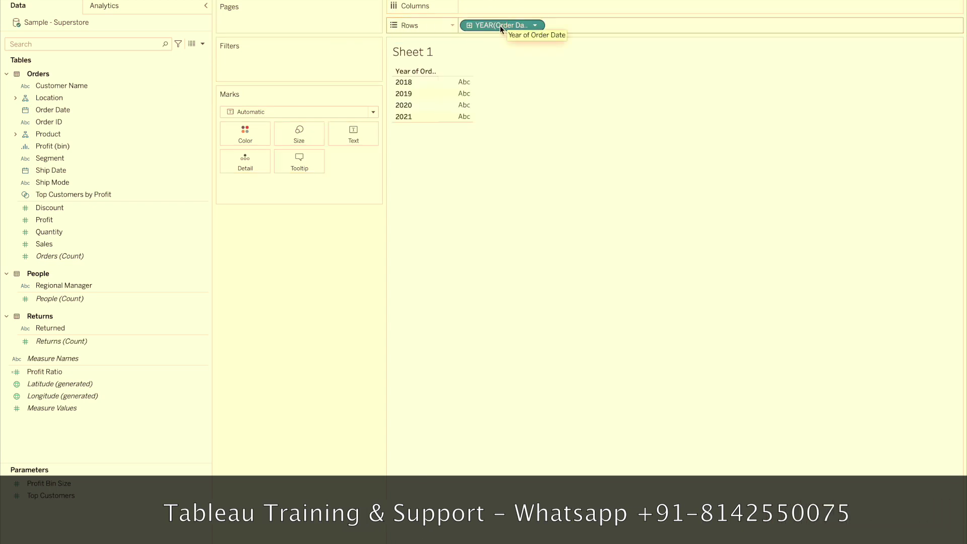
{"action": "right_click", "coordinate": [499, 25]}
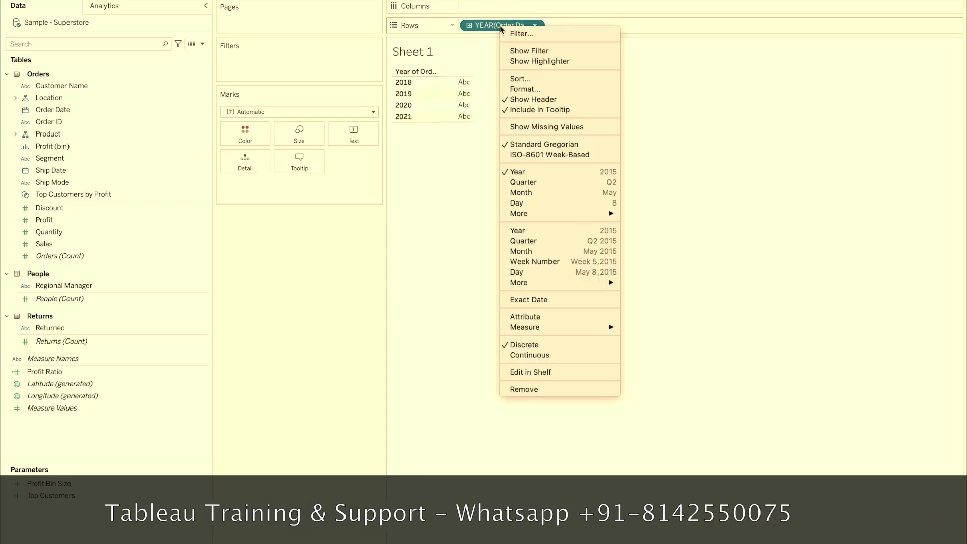
{"action": "left_click", "coordinate": [541, 299]}
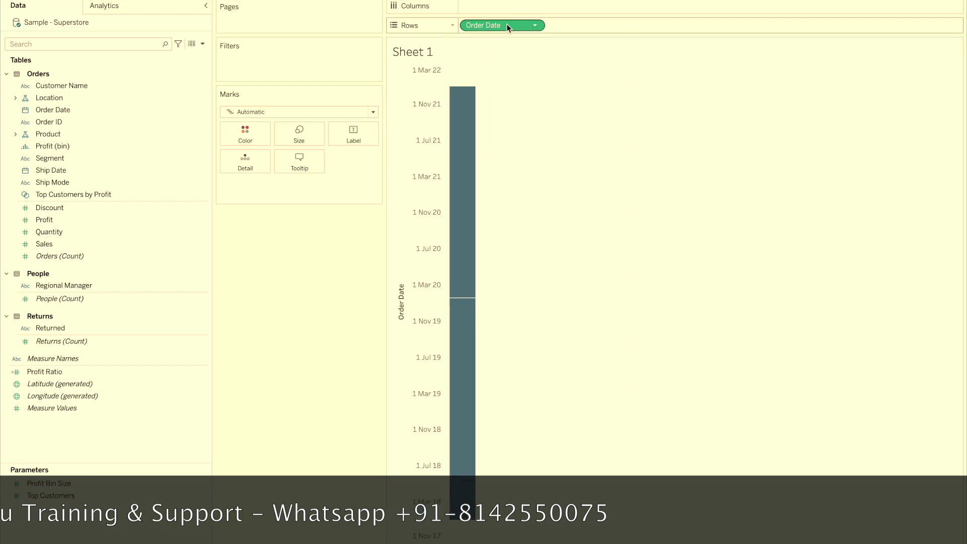
{"action": "right_click", "coordinate": [506, 23]}
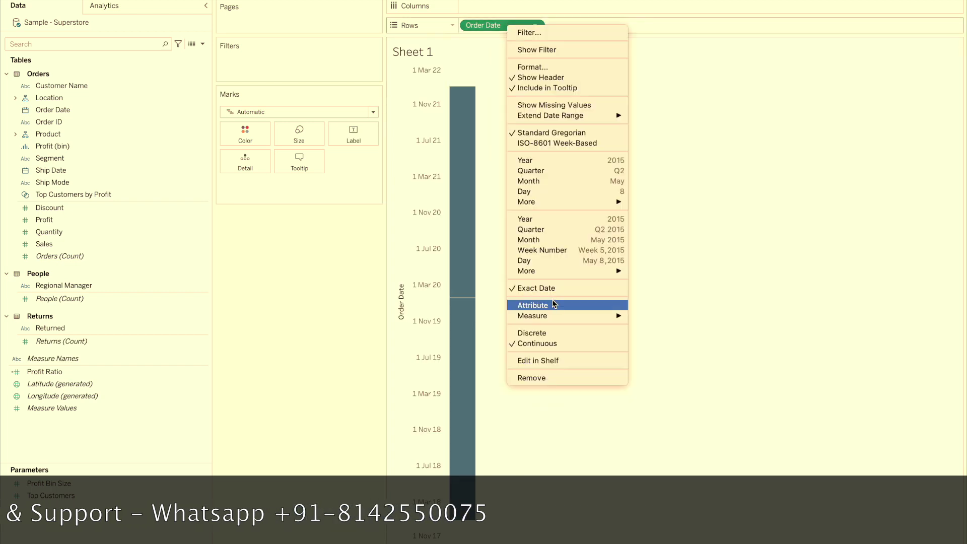
{"action": "left_click", "coordinate": [560, 334]}
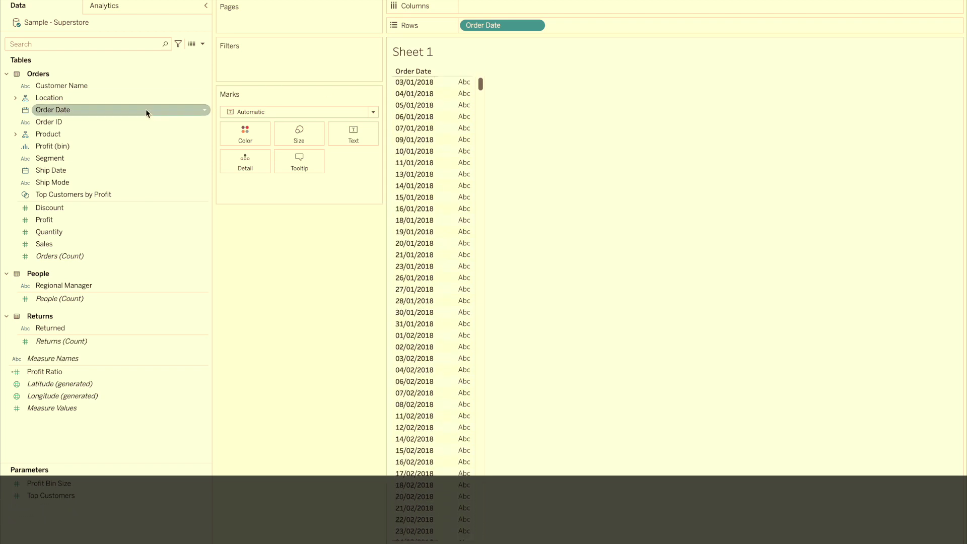
- Create a parameter named Start Date with the Date data type
{"action": "left_click", "coordinate": [203, 44]}
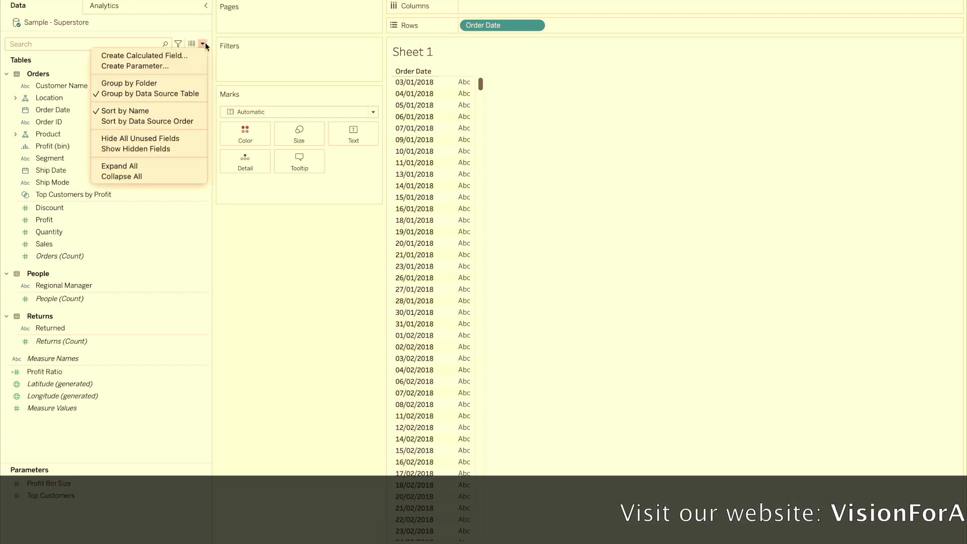
{"action": "left_click", "coordinate": [166, 66]}
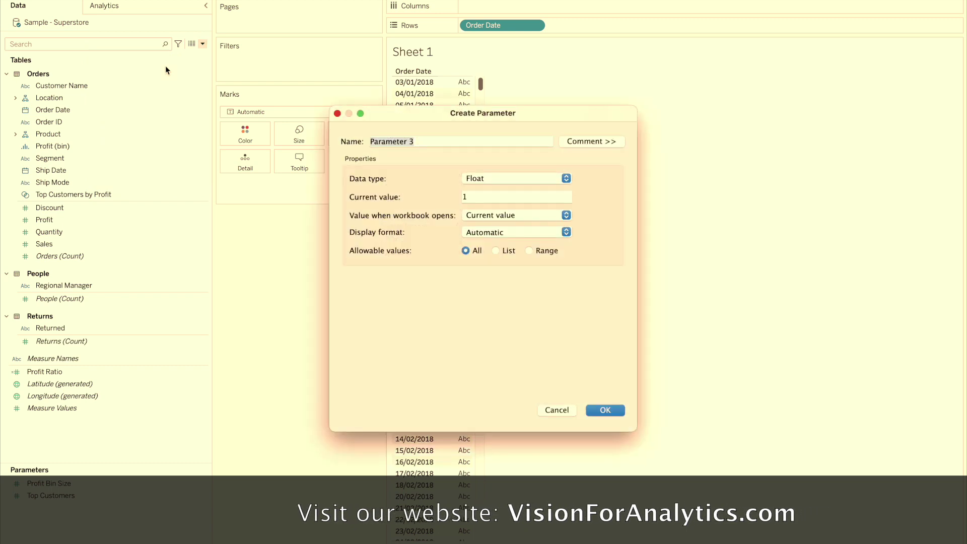
{"action": "type", "text": "Start Date"}
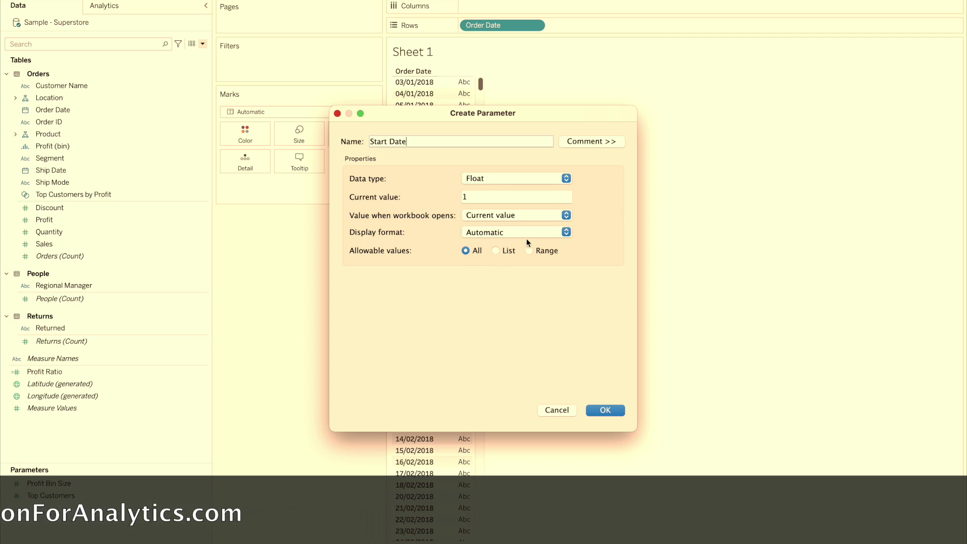
{"action": "left_click", "coordinate": [486, 182]}
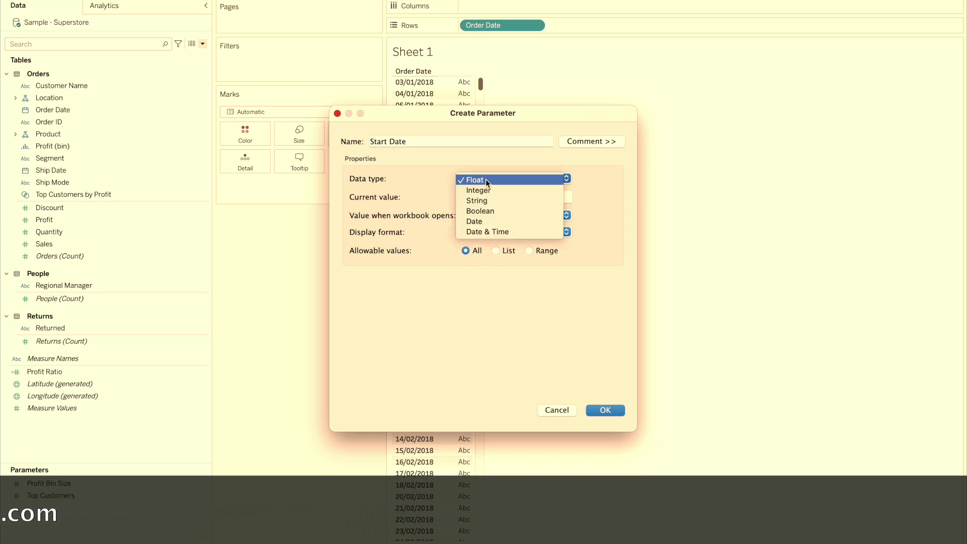
{"action": "left_click", "coordinate": [482, 222]}
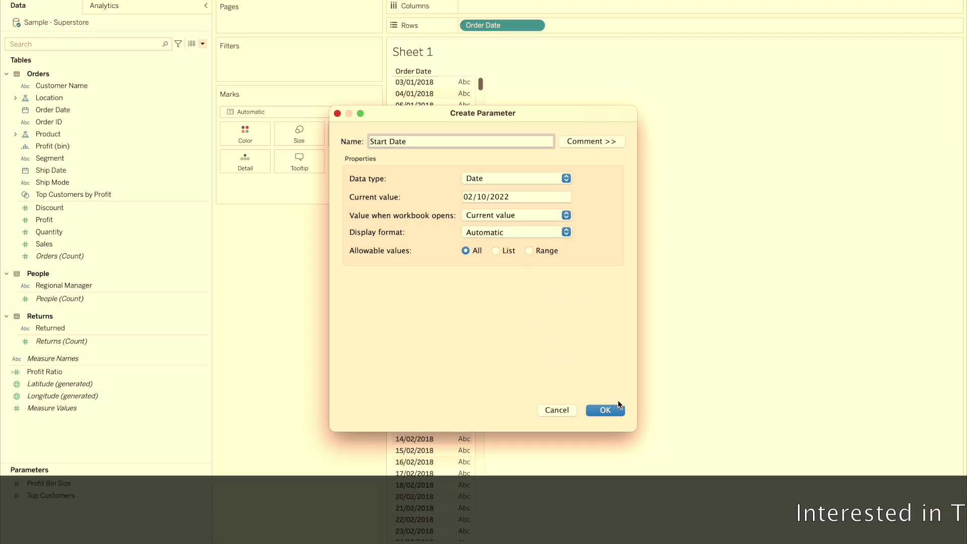
{"action": "left_click", "coordinate": [602, 411]}
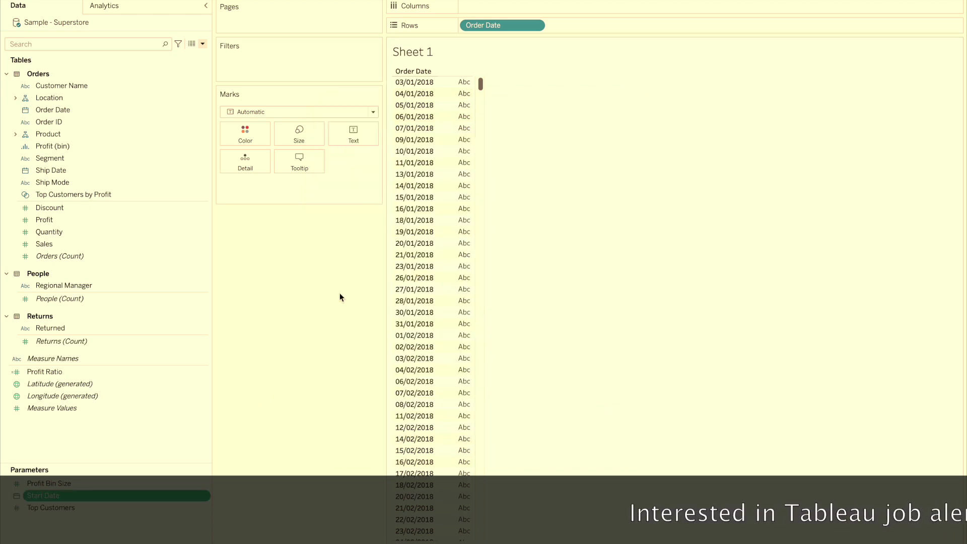
- Create a parameter named End Date with the Date data type
{"action": "left_click", "coordinate": [203, 44]}
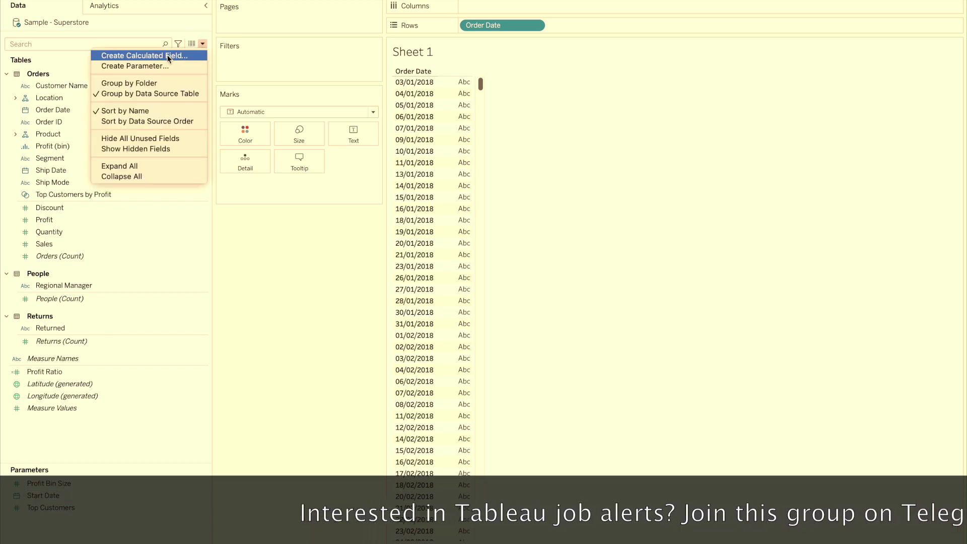
{"action": "left_click", "coordinate": [152, 65]}
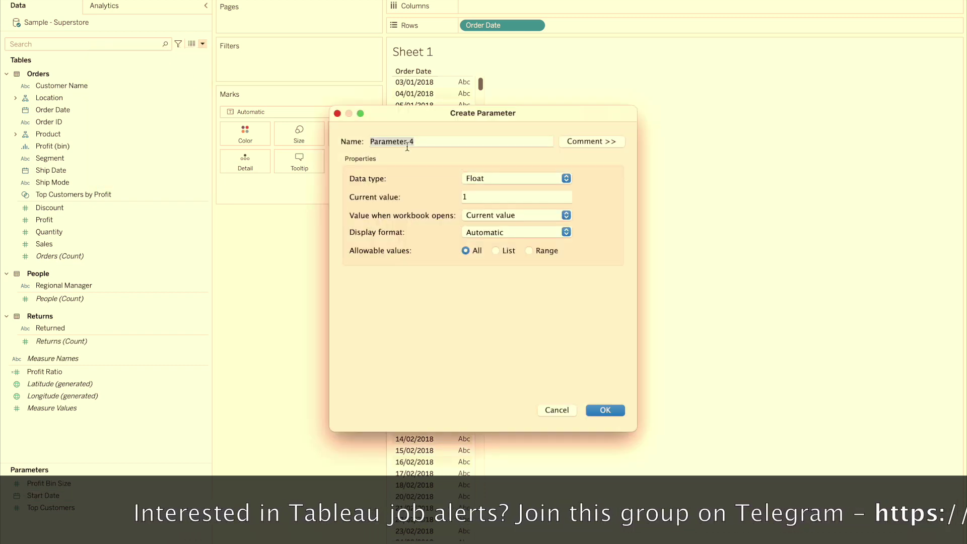
{"action": "type", "text": "End Date"}
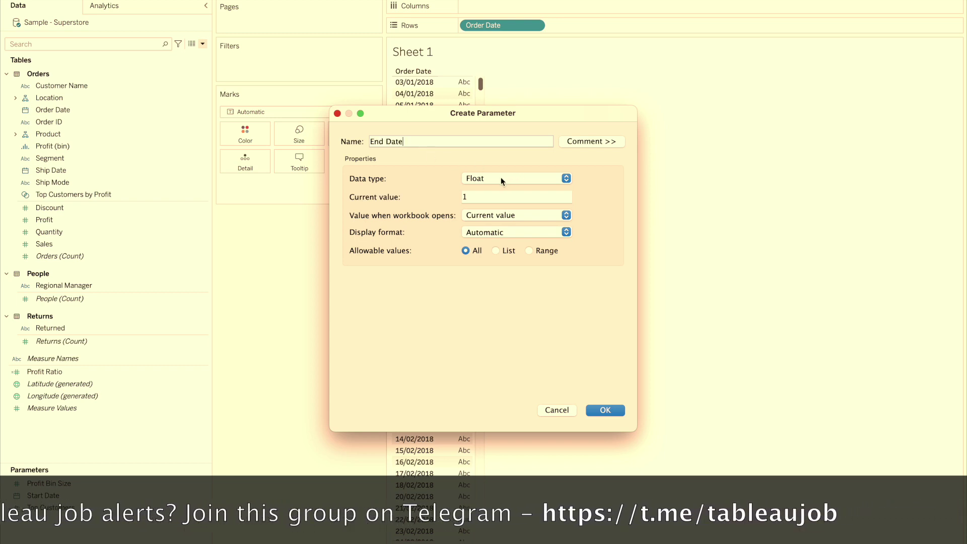
{"action": "left_click", "coordinate": [501, 177]}
{"action": "left_click", "coordinate": [482, 221]}
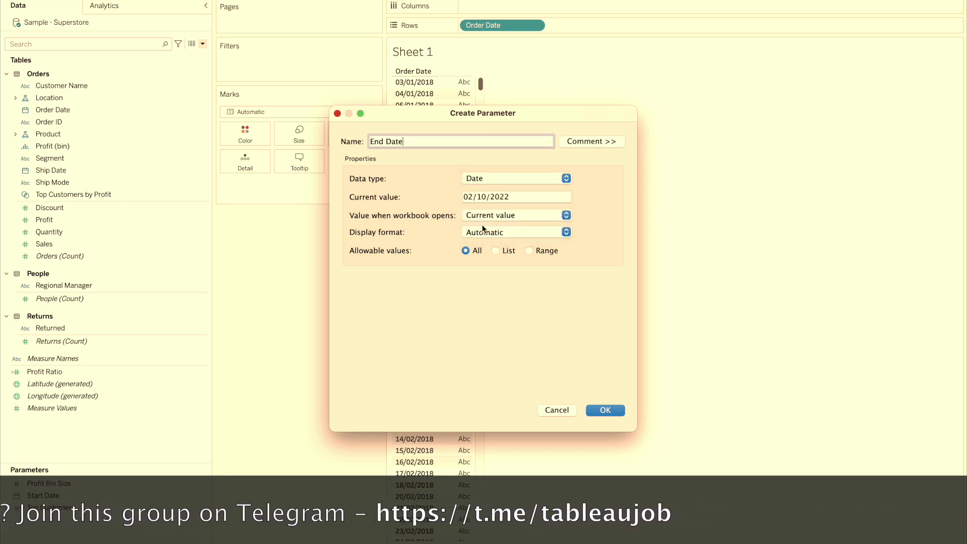
{"action": "left_click", "coordinate": [604, 411]}
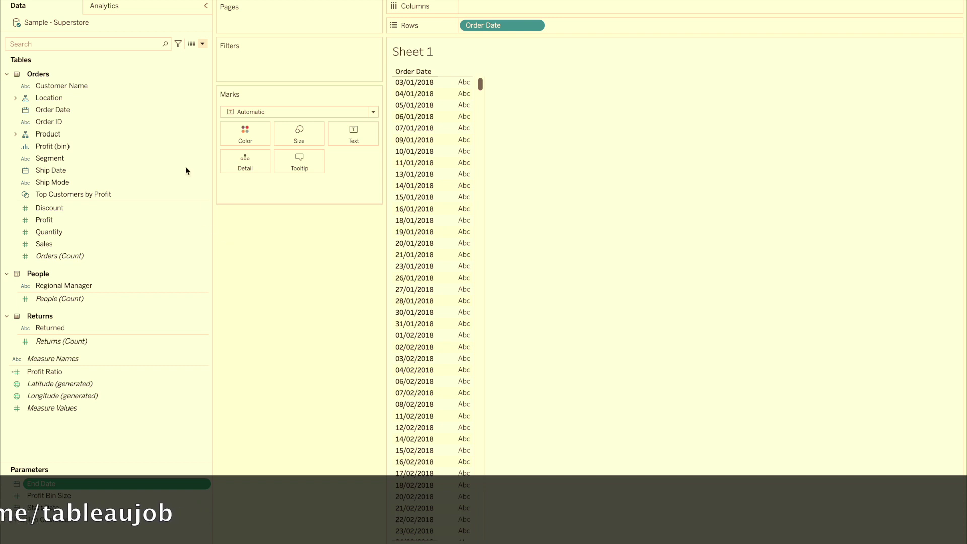
- Start a calculated field named Selected Period with the formula [Order Date]>=[Start Date]
{"action": "left_click", "coordinate": [203, 44]}
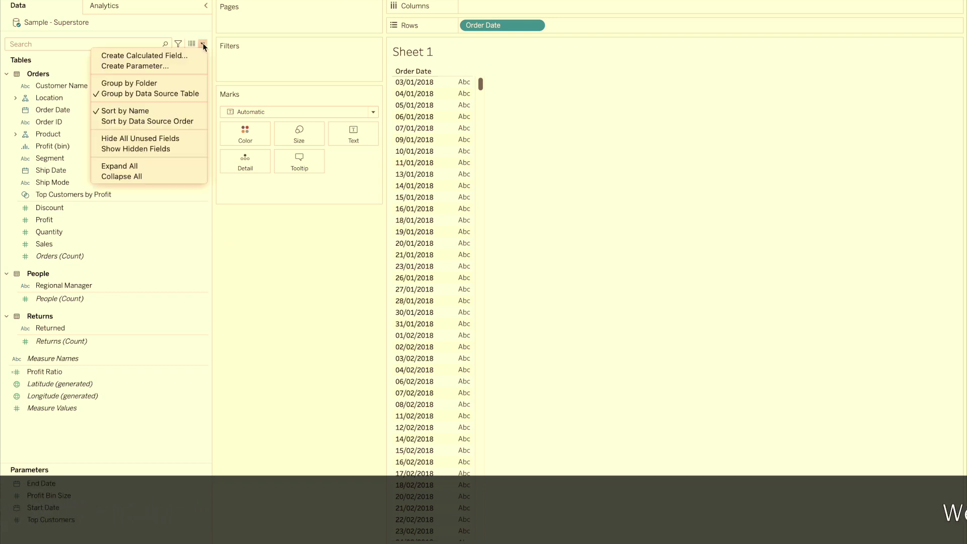
{"action": "left_click", "coordinate": [172, 55]}
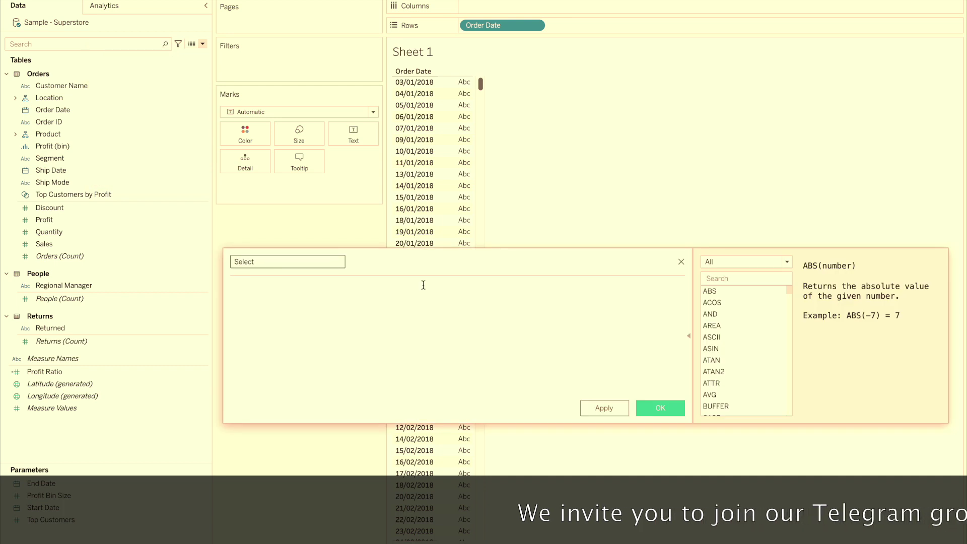
{"action": "type", "text": "Selected Period"}
{"action": "left_click", "coordinate": [368, 301]}
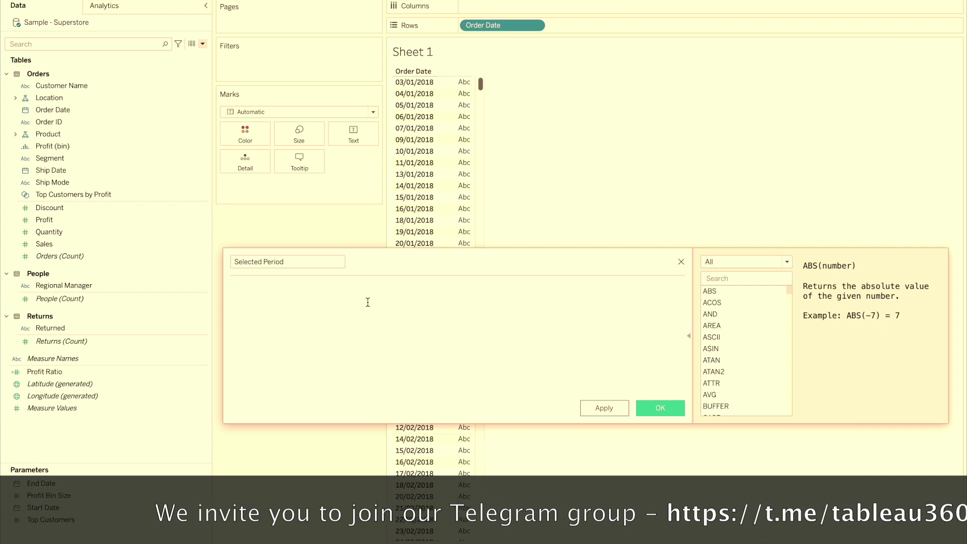
{"action": "type", "text": "ord"}
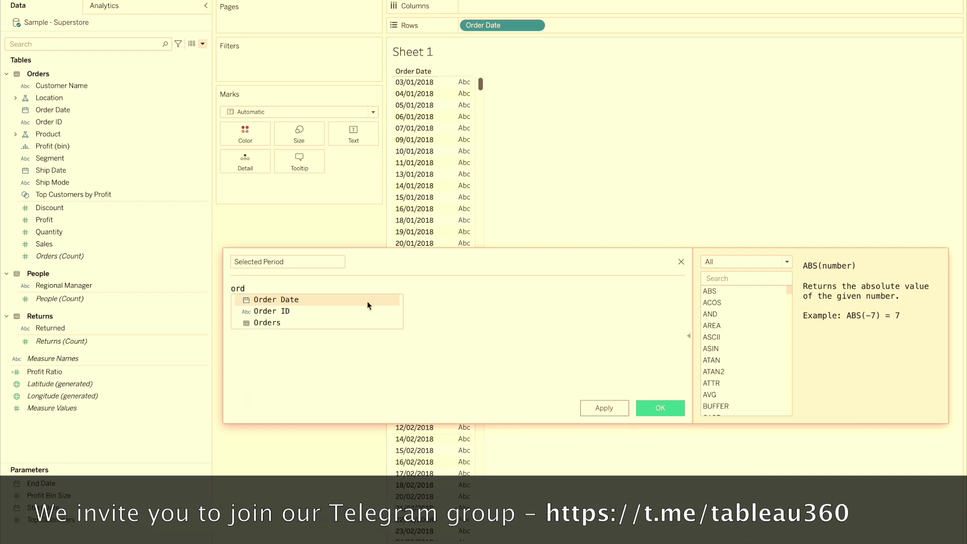
{"action": "key", "text": "Return"}
{"action": "type", "text": ">="}
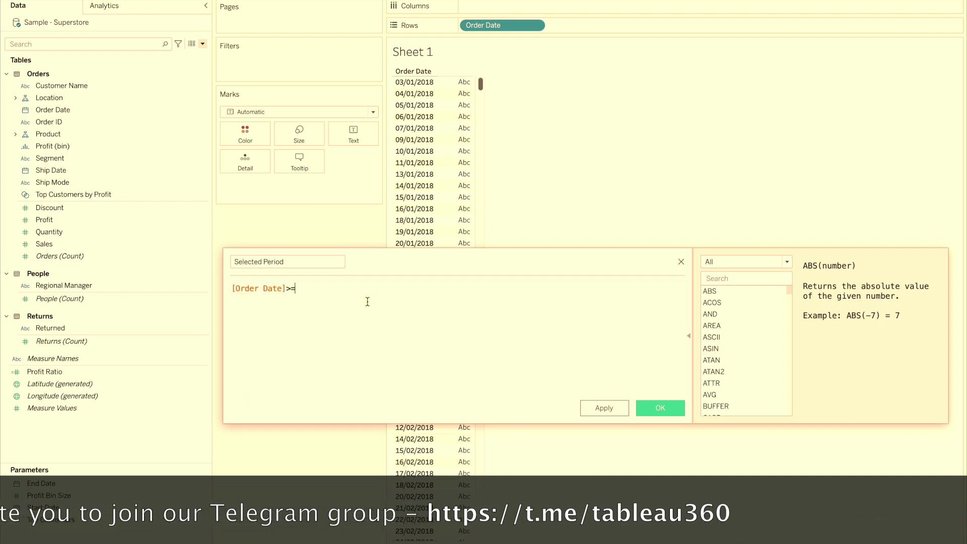
{"action": "type", "text": "st"}
{"action": "key", "text": "Return"}
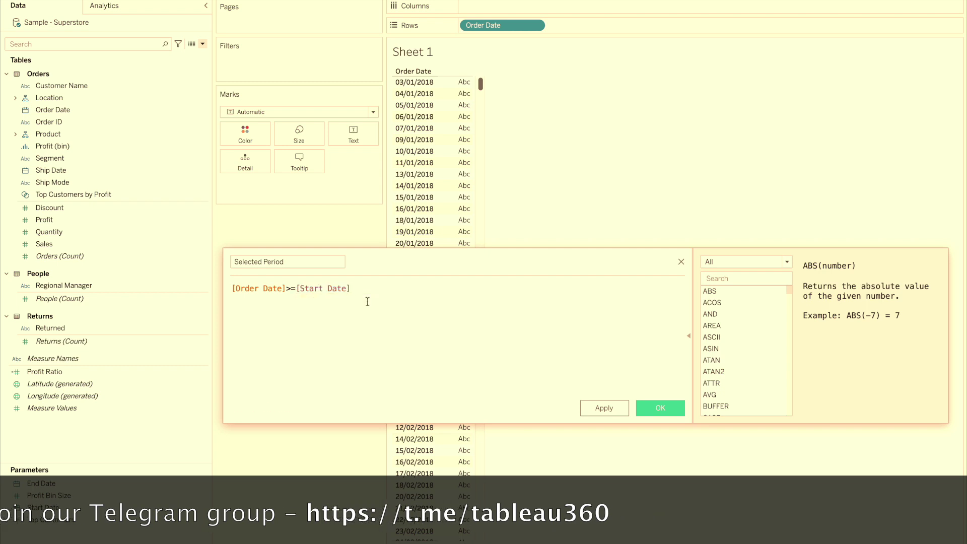
- Try extending the Selected Period formula with and [Order Date]<=[End Date], and remove that condition again
{"action": "left_click", "coordinate": [241, 288]}
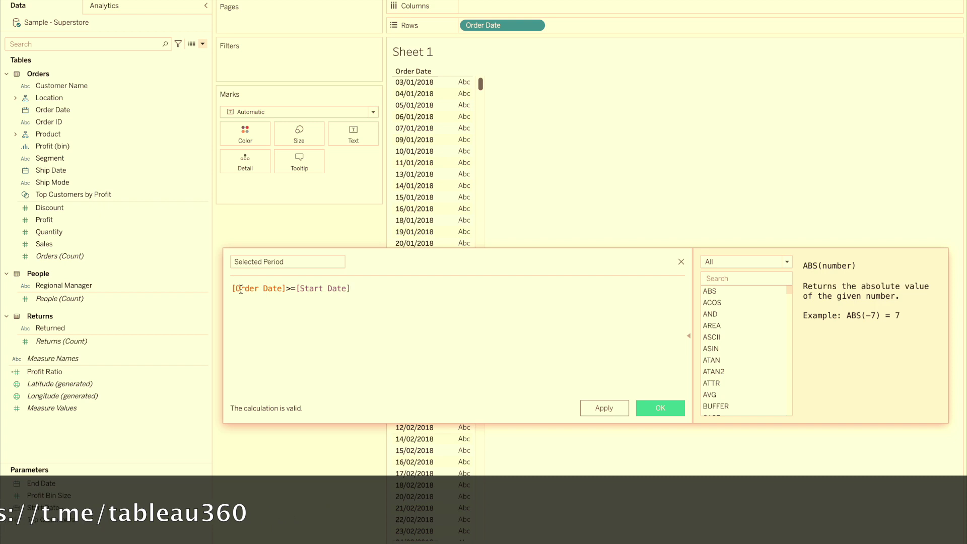
{"action": "left_click", "coordinate": [251, 289]}
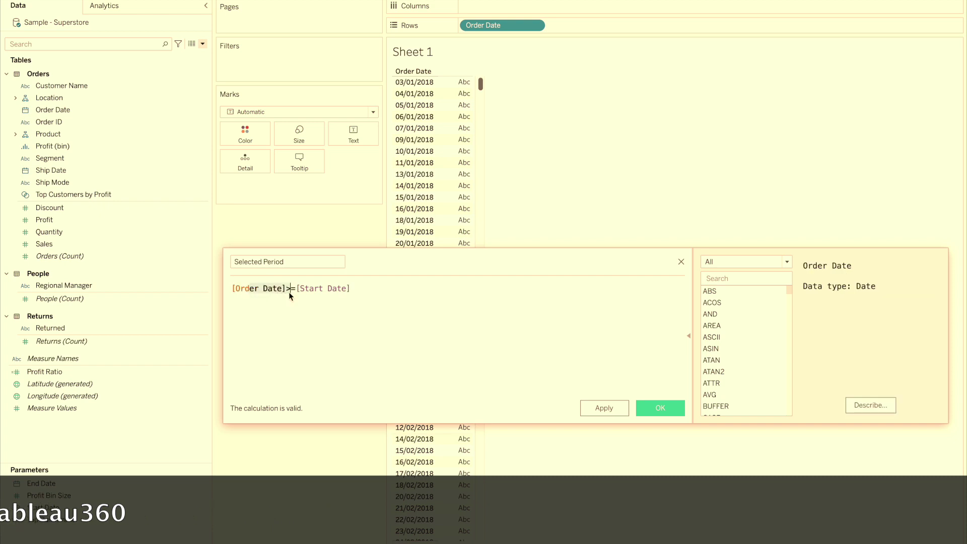
{"action": "type", "text": "and "}
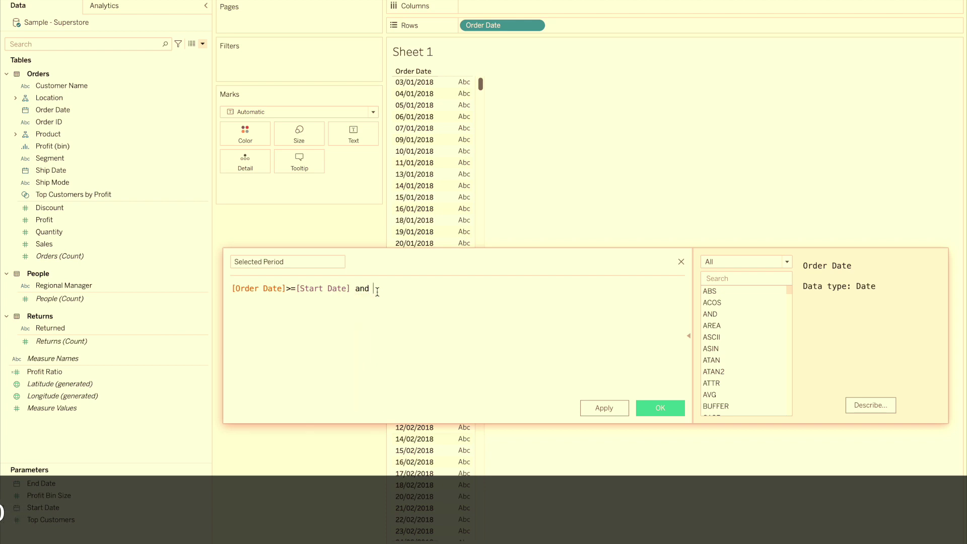
{"action": "type", "text": "ord<=en"}
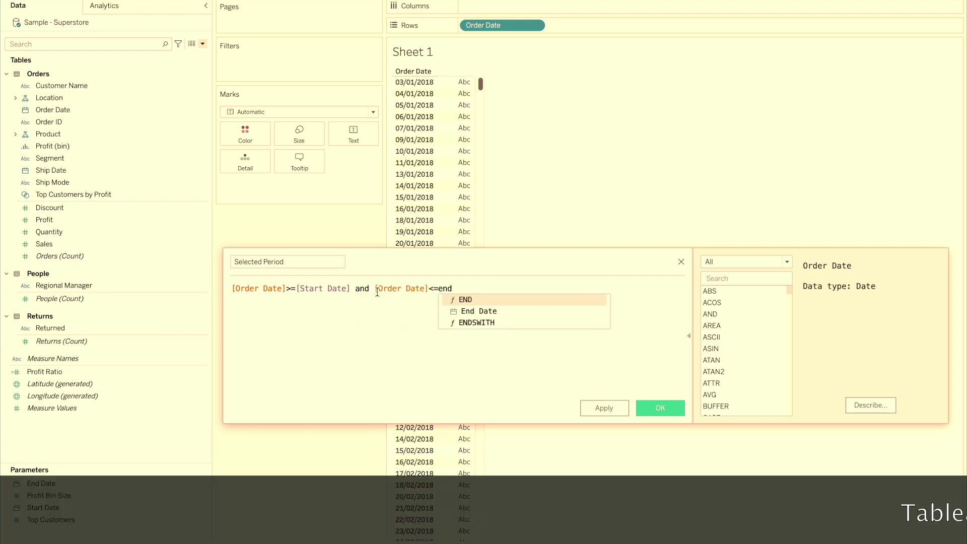
{"action": "type", "text": "d"}
{"action": "key", "text": "Down"}
{"action": "key", "text": "Return"}
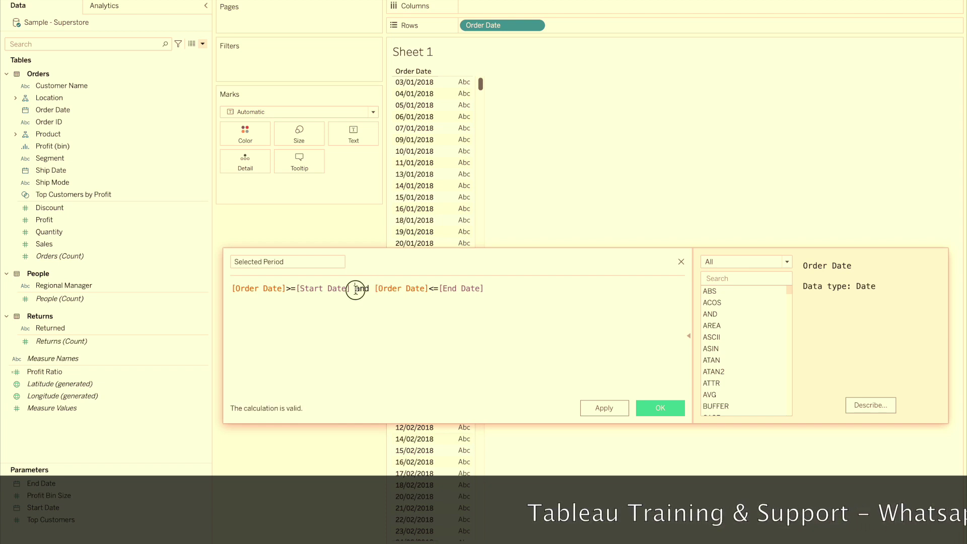
{"action": "left_click_drag", "start_coordinate": [355, 288], "coordinate": [539, 303]}
{"action": "key", "text": "BackSpace"}
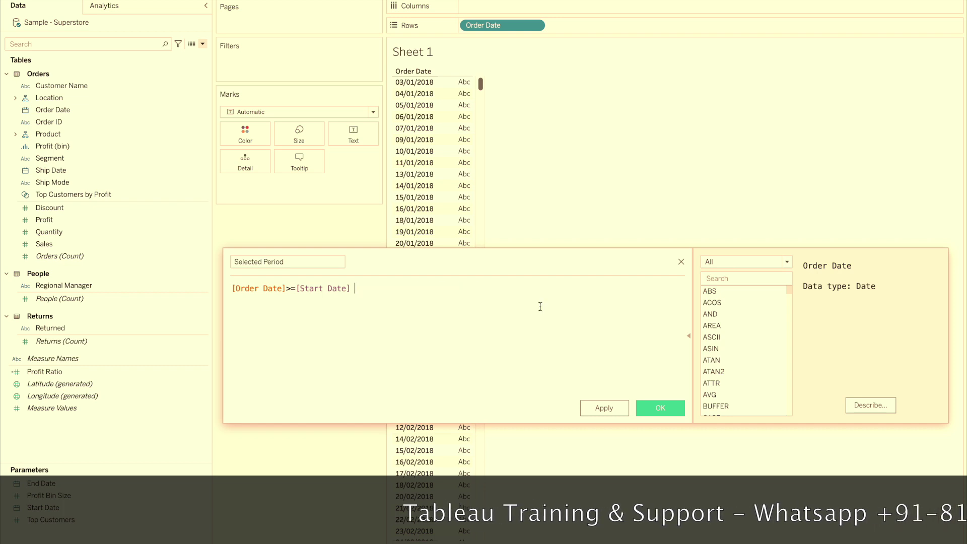
- Save the Selected Period calculated field and add it to Rows after Order Date
{"action": "left_click", "coordinate": [653, 408]}
{"action": "left_click_drag", "start_coordinate": [46, 170], "coordinate": [561, 25]}
- Show the Start Date and End Date parameter controls on the sheet
{"action": "left_click", "coordinate": [56, 483]}
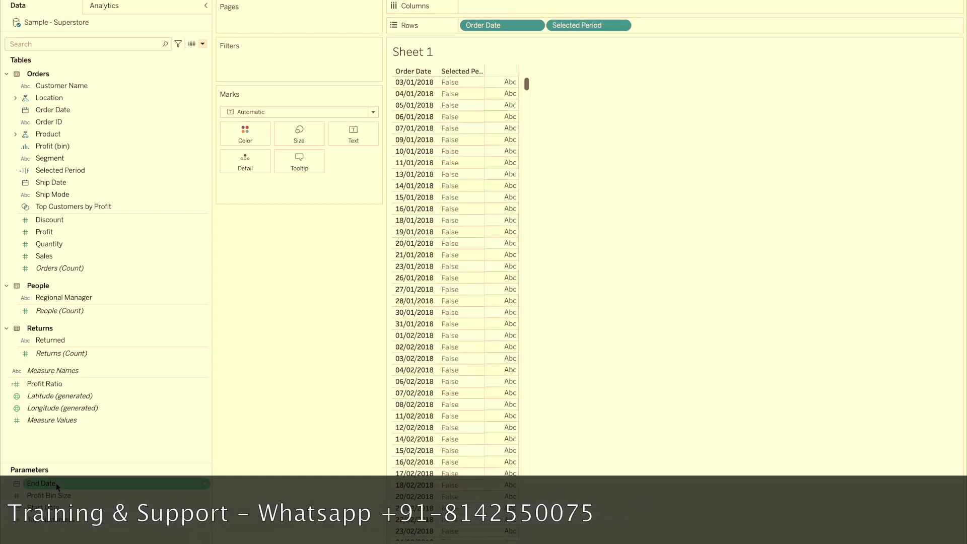
{"action": "left_click", "coordinate": [41, 508]}
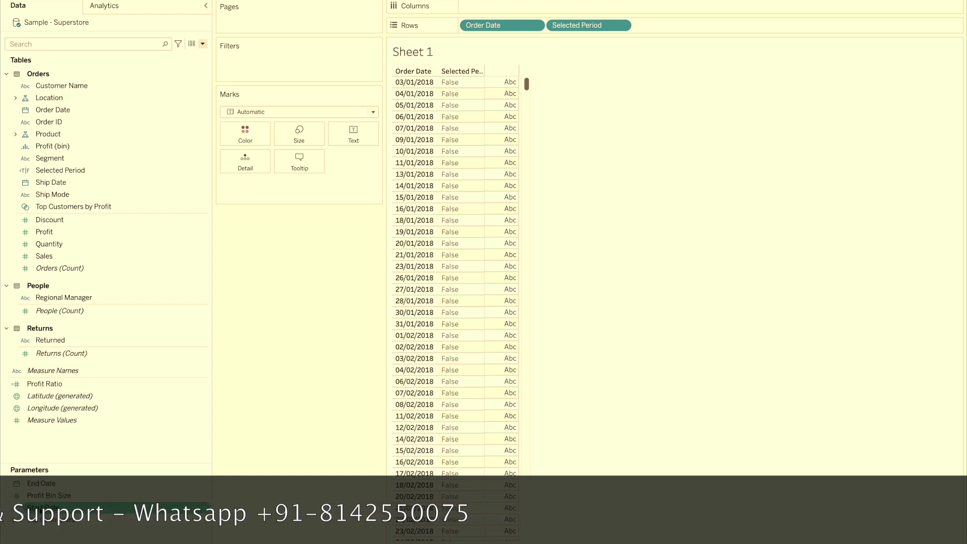
{"action": "right_click", "coordinate": [40, 508]}
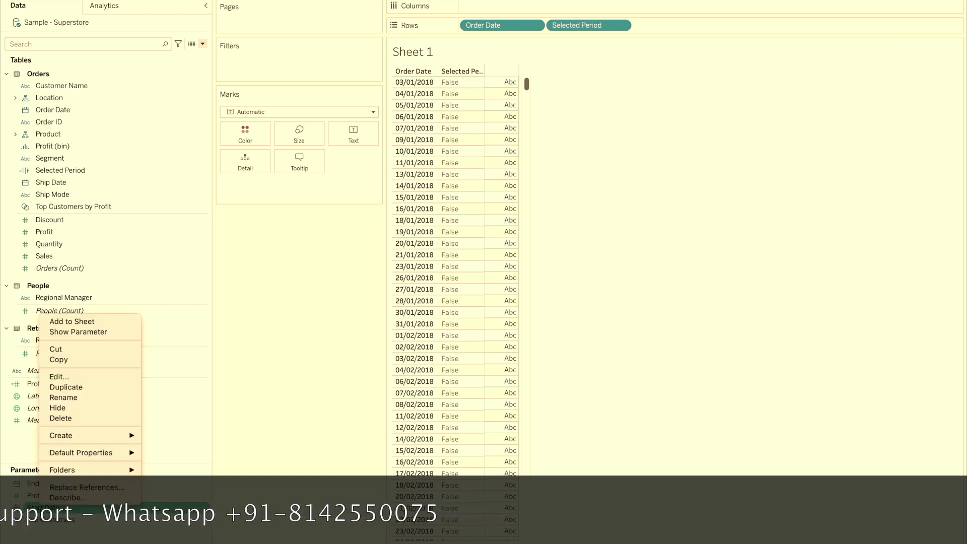
{"action": "left_click", "coordinate": [104, 331]}
{"action": "right_click", "coordinate": [56, 484]}
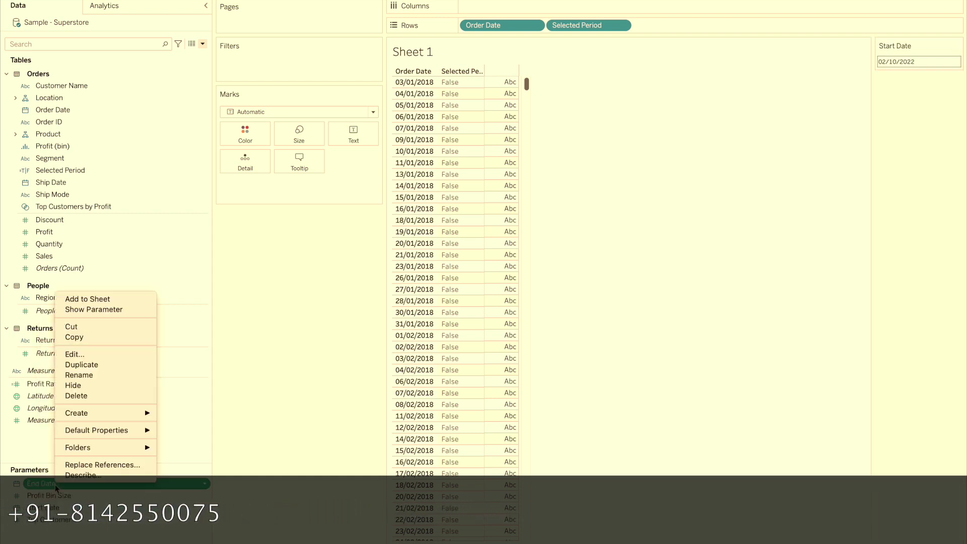
{"action": "left_click", "coordinate": [119, 309]}
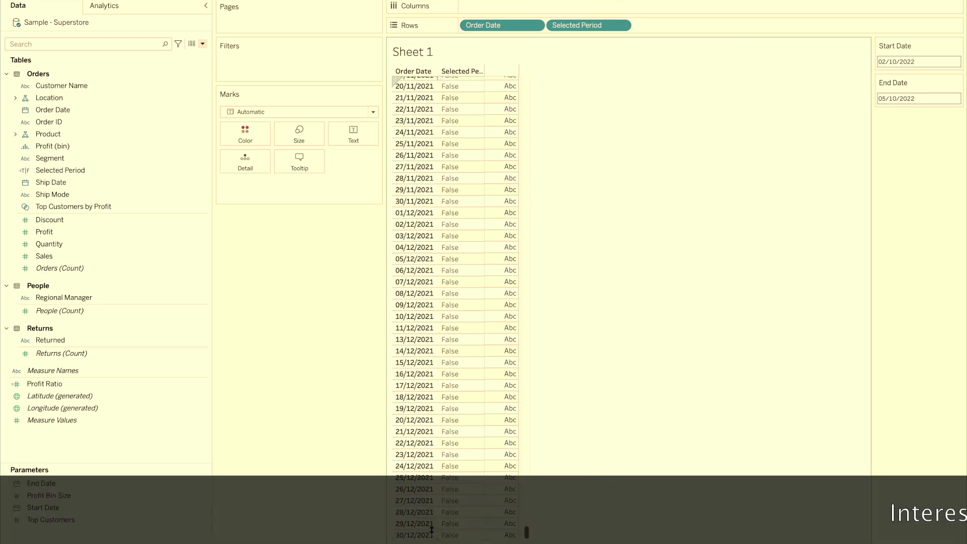
- Set the Start Date parameter to 02/10/2021 and check the Selected Period flags for order dates around that day
{"action": "left_click", "coordinate": [928, 58]}
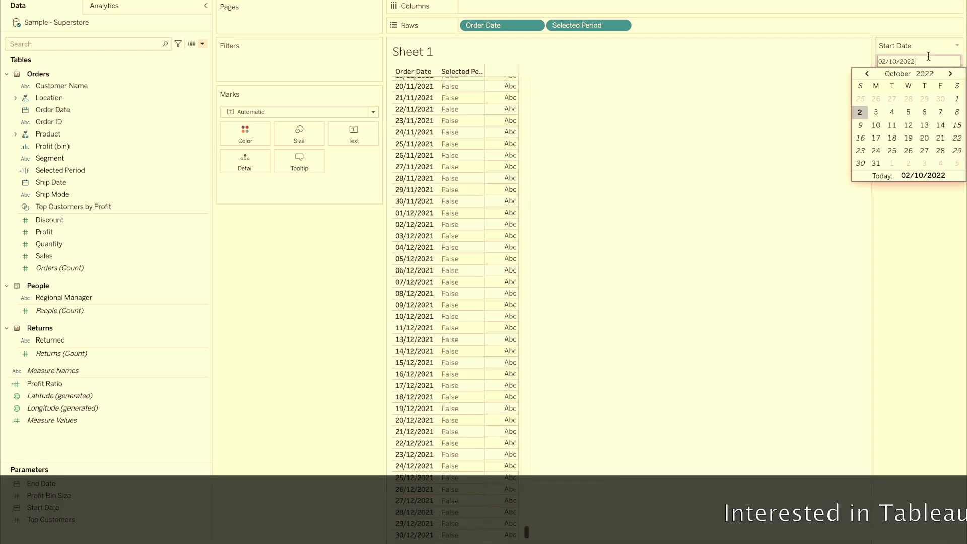
{"action": "scroll", "coordinate": [932, 74], "scroll_direction": "down", "scroll_amount": 1}
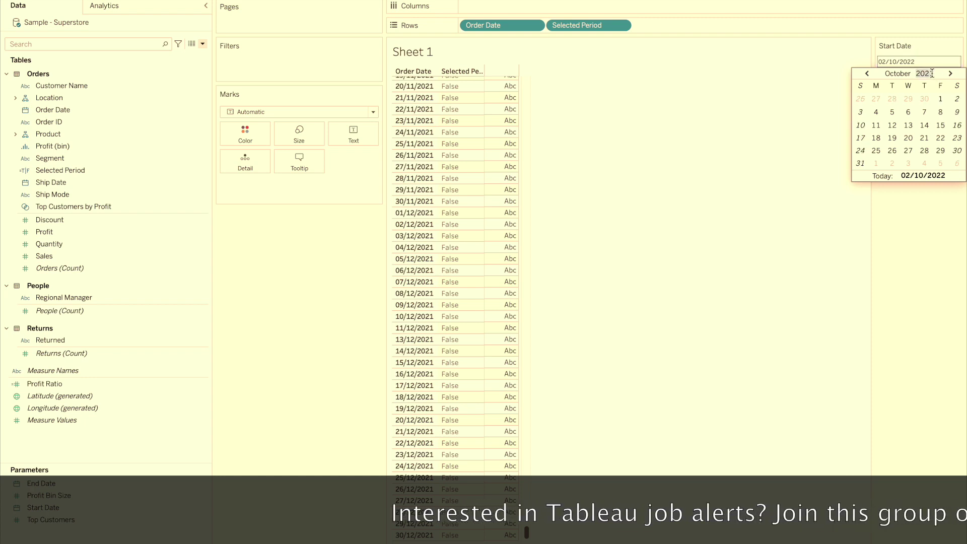
{"action": "left_click", "coordinate": [958, 100]}
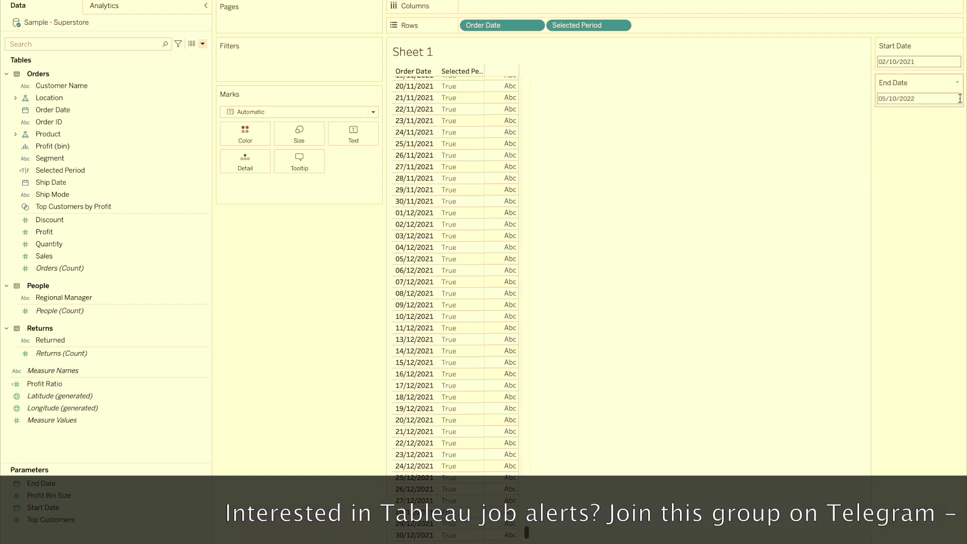
{"action": "scroll", "coordinate": [473, 207], "scroll_direction": "up", "scroll_amount": 15}
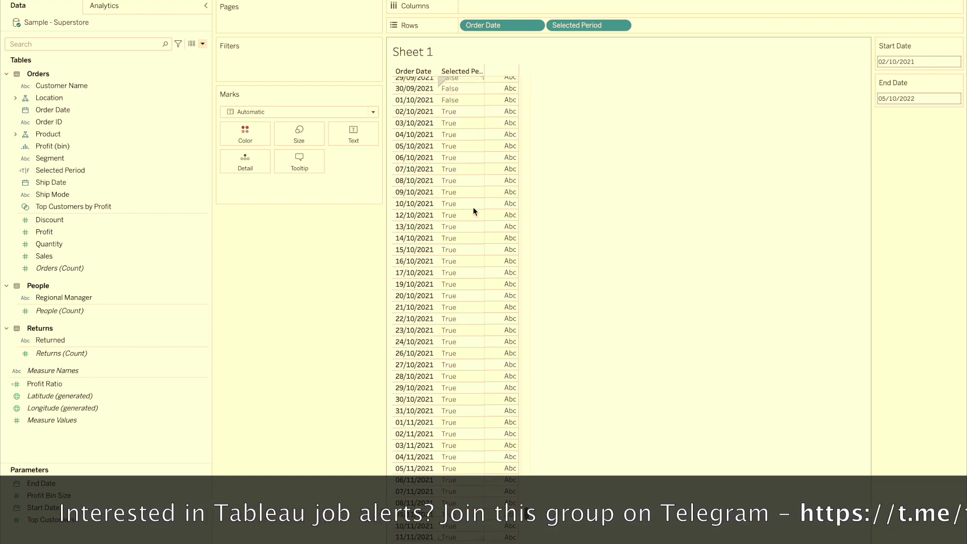
{"action": "scroll", "coordinate": [466, 230], "scroll_direction": "down", "scroll_amount": 12}
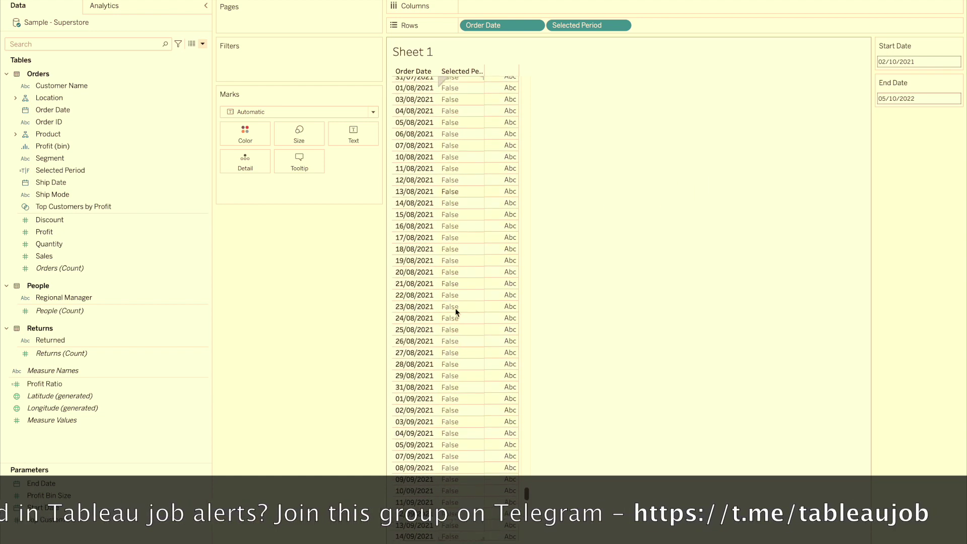
{"action": "scroll", "coordinate": [455, 307], "scroll_direction": "down", "scroll_amount": 3}
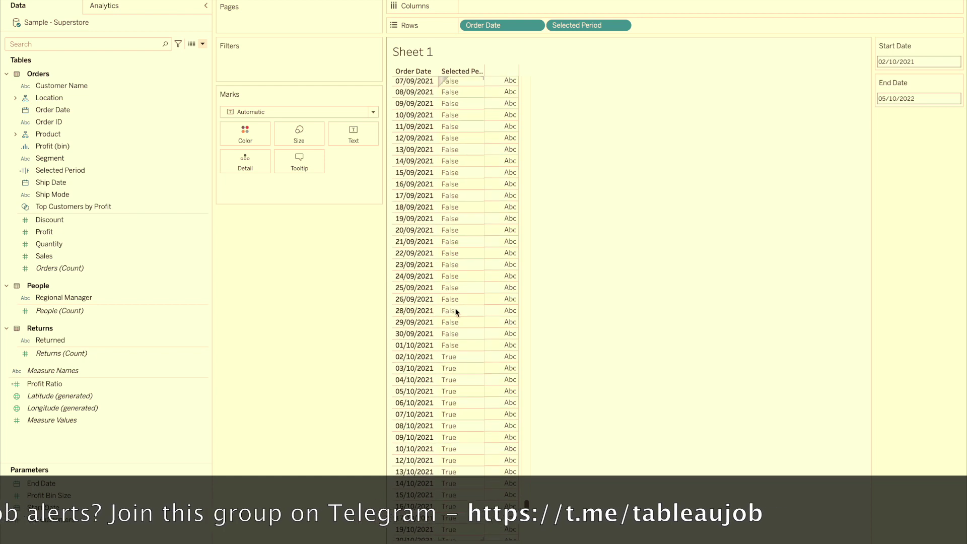
{"action": "scroll", "coordinate": [432, 450], "scroll_direction": "down", "scroll_amount": 20}
{"action": "scroll", "coordinate": [432, 450], "scroll_direction": "up", "scroll_amount": 18}
{"action": "scroll", "coordinate": [432, 451], "scroll_direction": "up", "scroll_amount": 3}
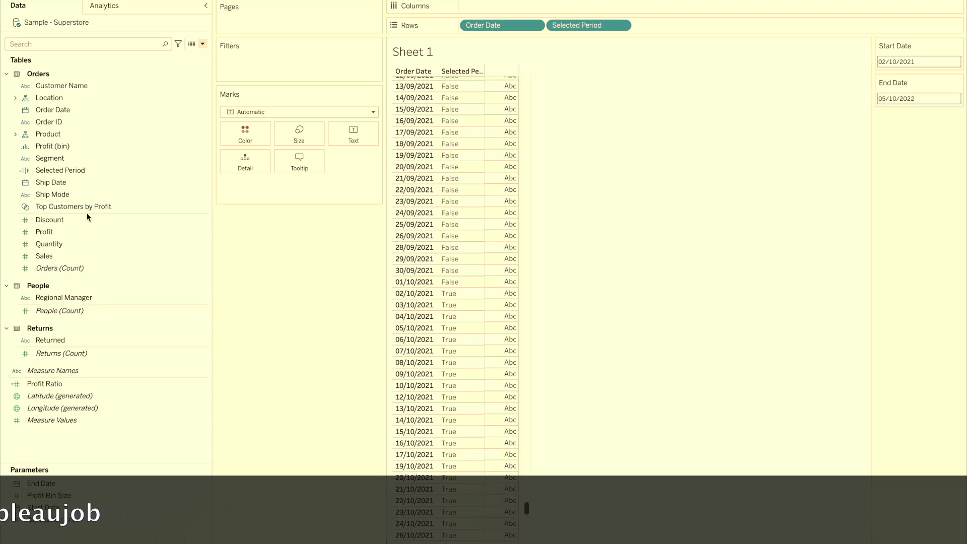
- Edit the Selected Period calculation to [Order Date]>=[Start Date] and [Order Date]<=[End Date], and save it
{"action": "right_click", "coordinate": [72, 171]}
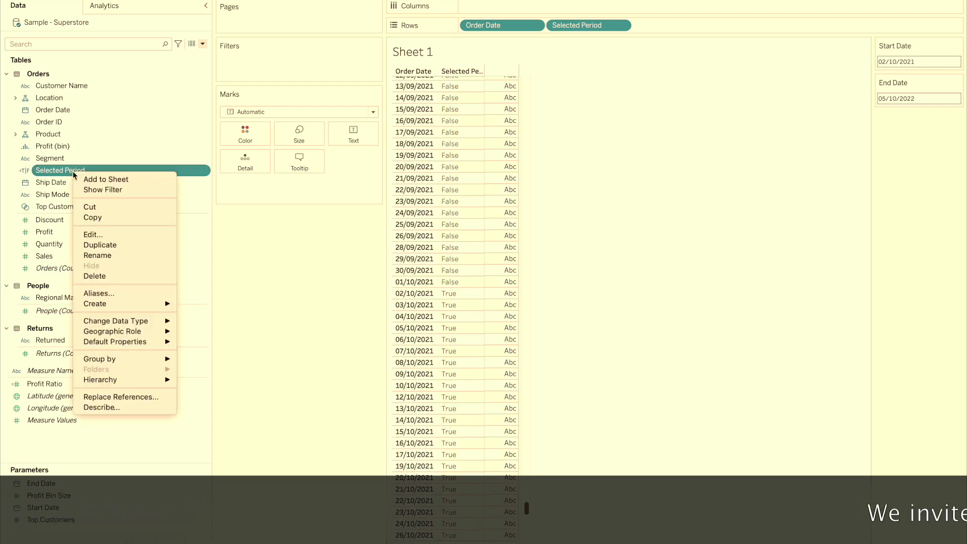
{"action": "left_click", "coordinate": [93, 234]}
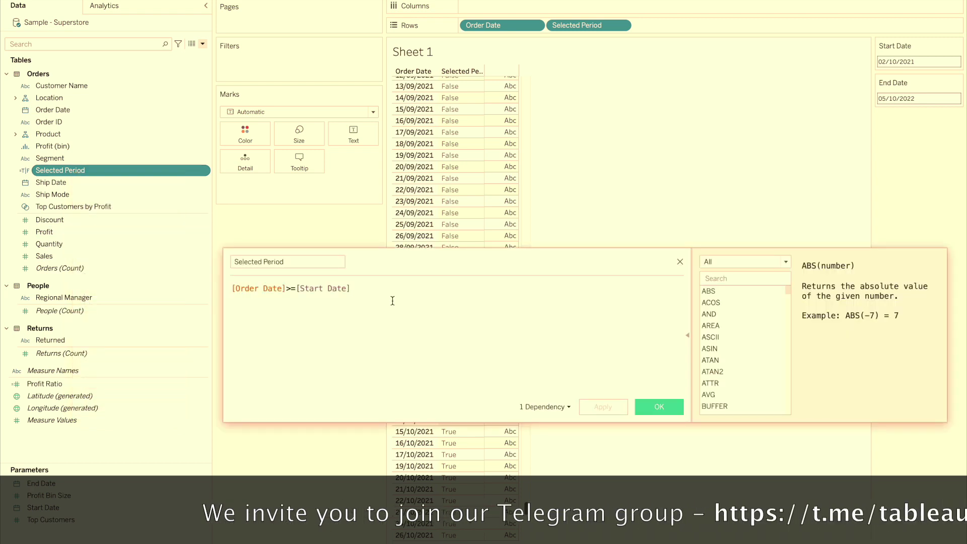
{"action": "type", "text": "and [Or"}
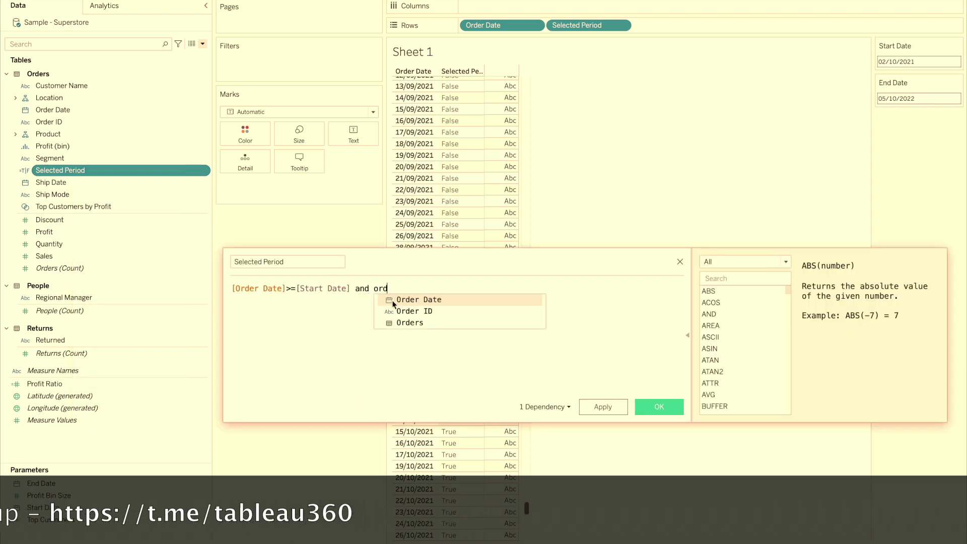
{"action": "key", "text": "Return"}
{"action": "type", "text": "<=end"}
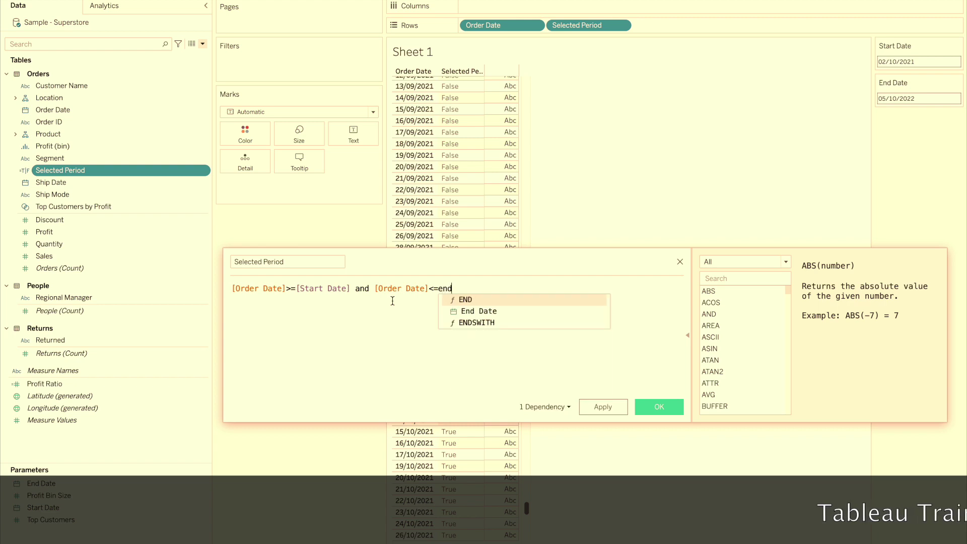
{"action": "key", "text": "Down"}
{"action": "key", "text": "Return"}
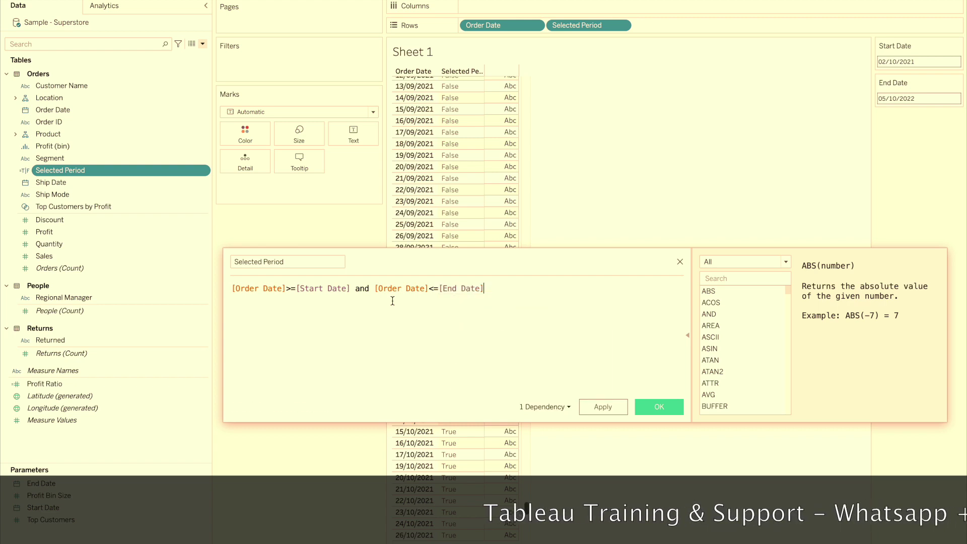
{"action": "left_click", "coordinate": [652, 404]}
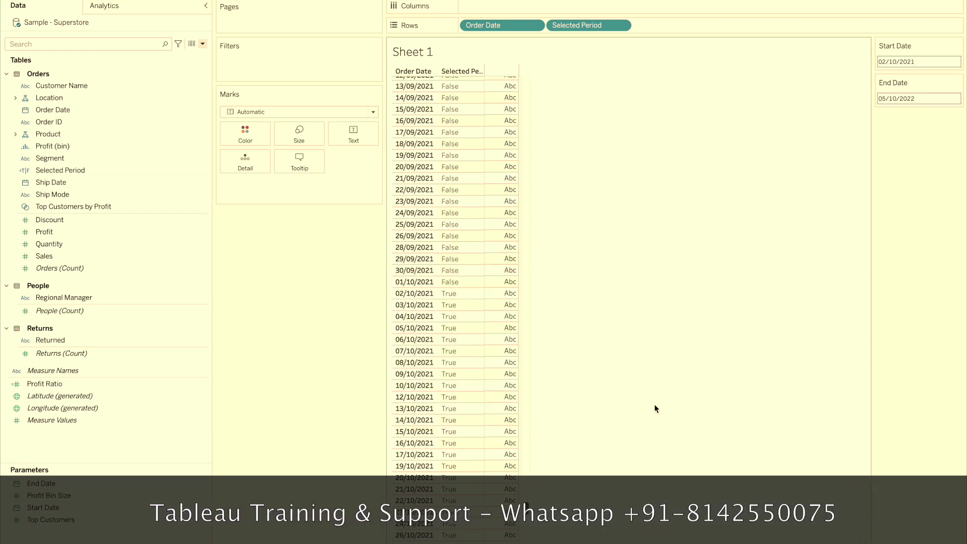
- Set the End Date parameter to 05/10/2021
{"action": "left_click", "coordinate": [909, 98]}
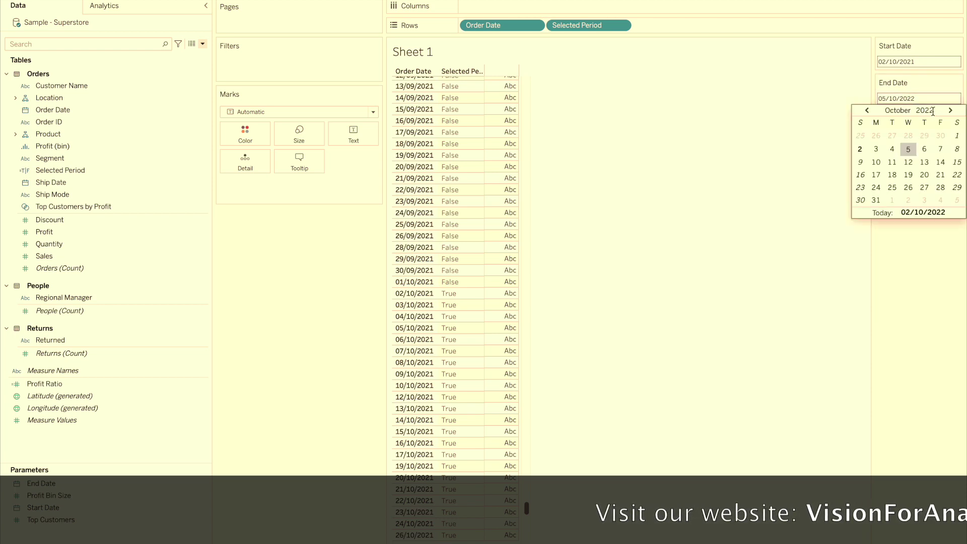
{"action": "key", "text": "BackSpace"}
{"action": "type", "text": "1"}
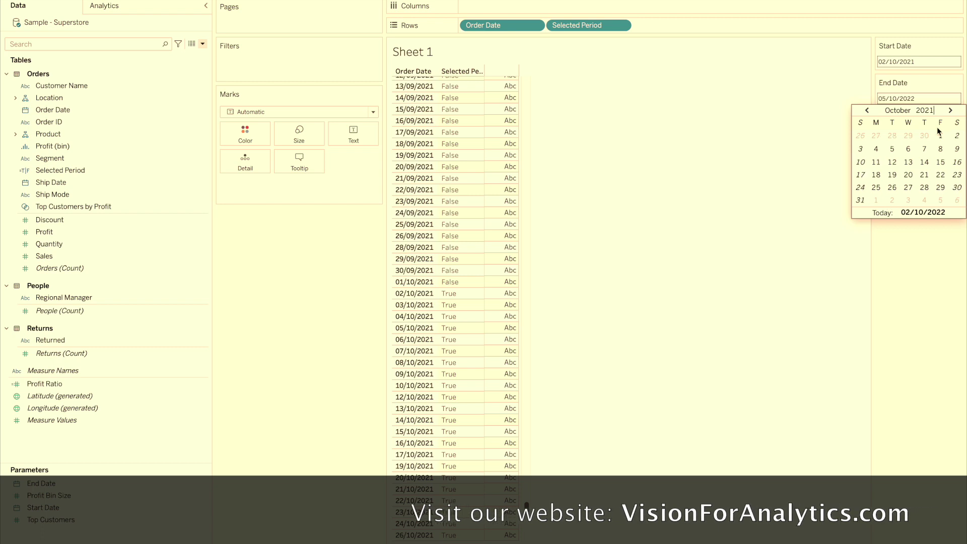
{"action": "left_click", "coordinate": [892, 149]}
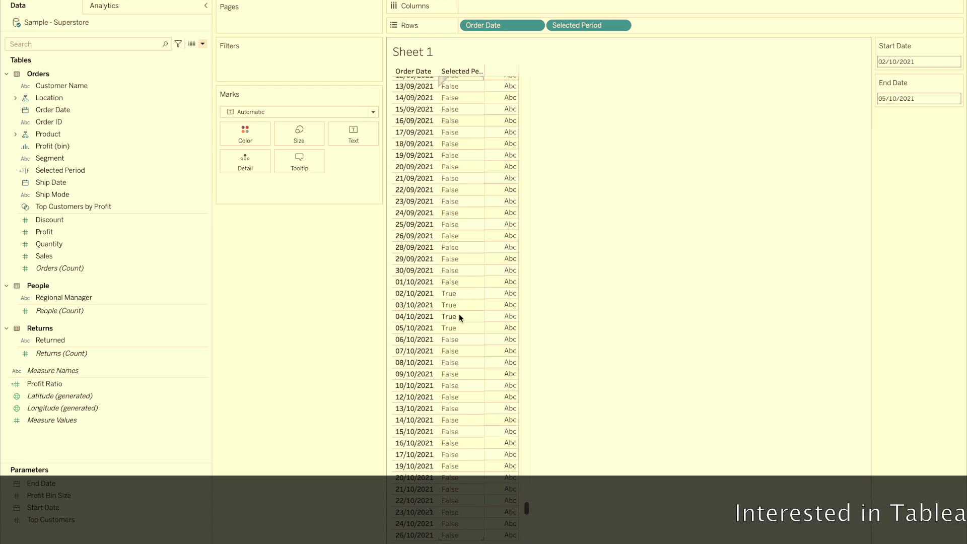
- Set the Start Date parameter to 01/10/2021 and review the Selected Period flags for the preceding order dates
{"action": "left_click", "coordinate": [912, 63]}
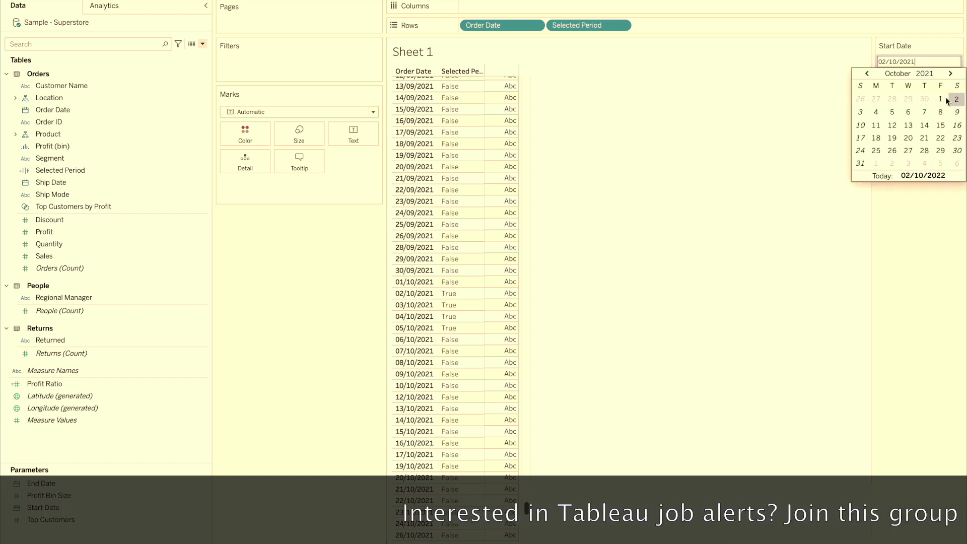
{"action": "left_click", "coordinate": [942, 99]}
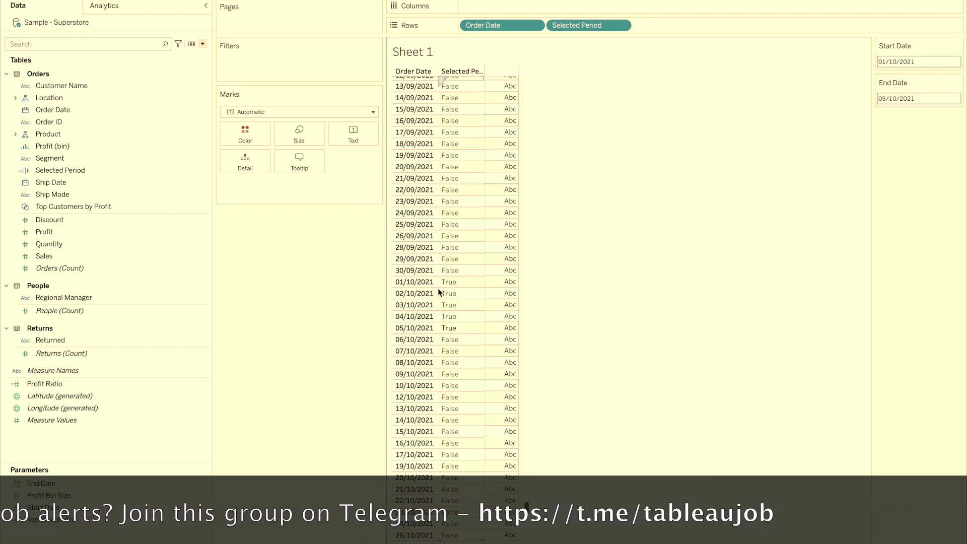
{"action": "scroll", "coordinate": [443, 211], "scroll_direction": "up", "scroll_amount": 3}
{"action": "scroll", "coordinate": [443, 211], "scroll_direction": "up", "scroll_amount": 4}
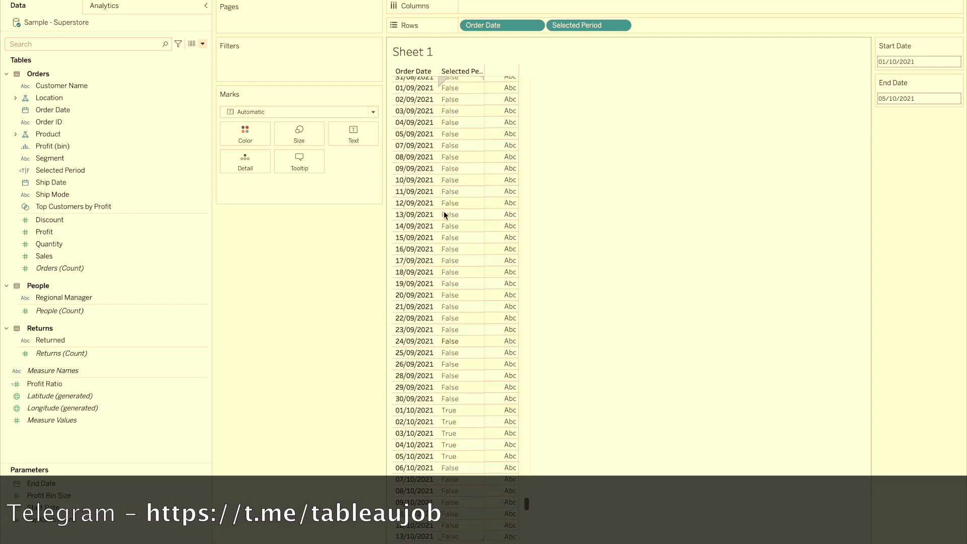
{"action": "scroll", "coordinate": [443, 211], "scroll_direction": "up", "scroll_amount": 2}
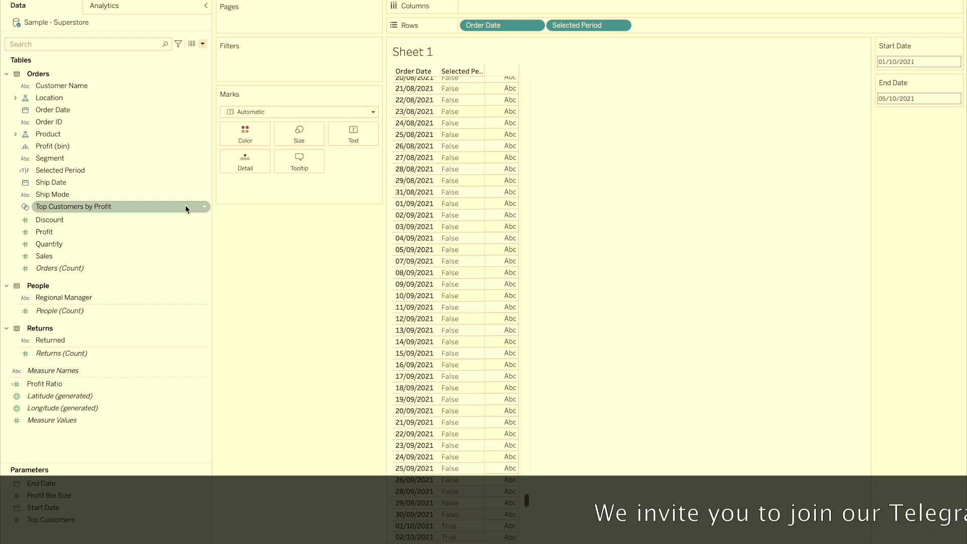
- Duplicate the Selected Period calculation and rename the copy Selected Period Prev Month
{"action": "right_click", "coordinate": [91, 170]}
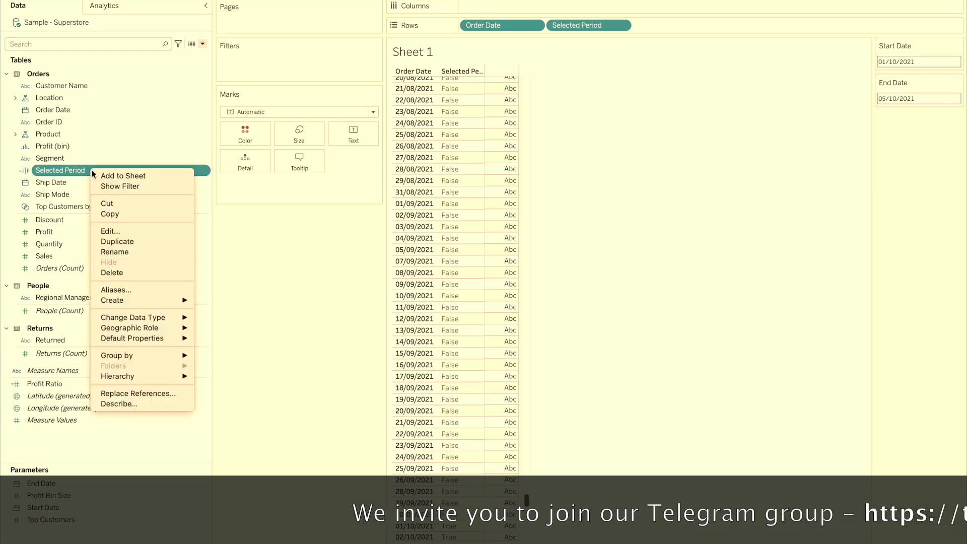
{"action": "left_click", "coordinate": [114, 242]}
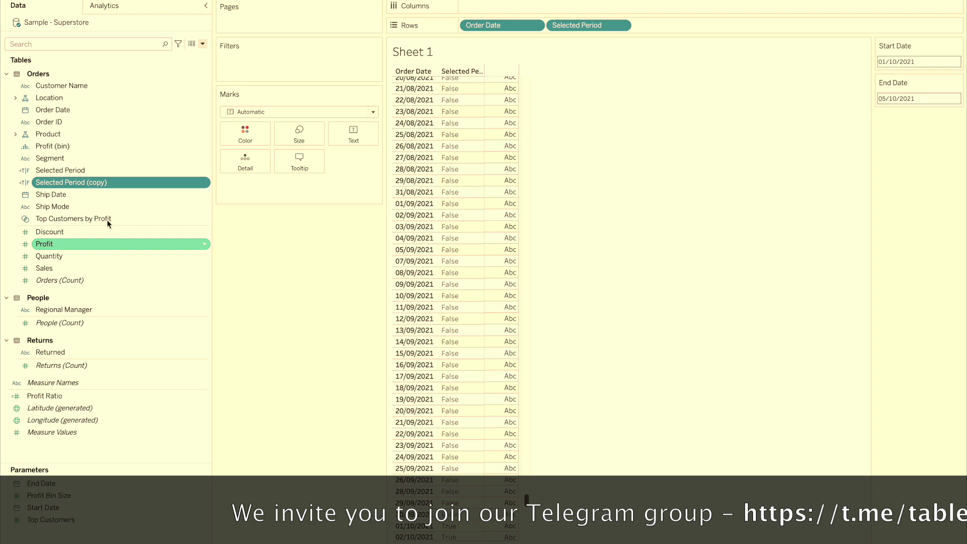
{"action": "right_click", "coordinate": [77, 183]}
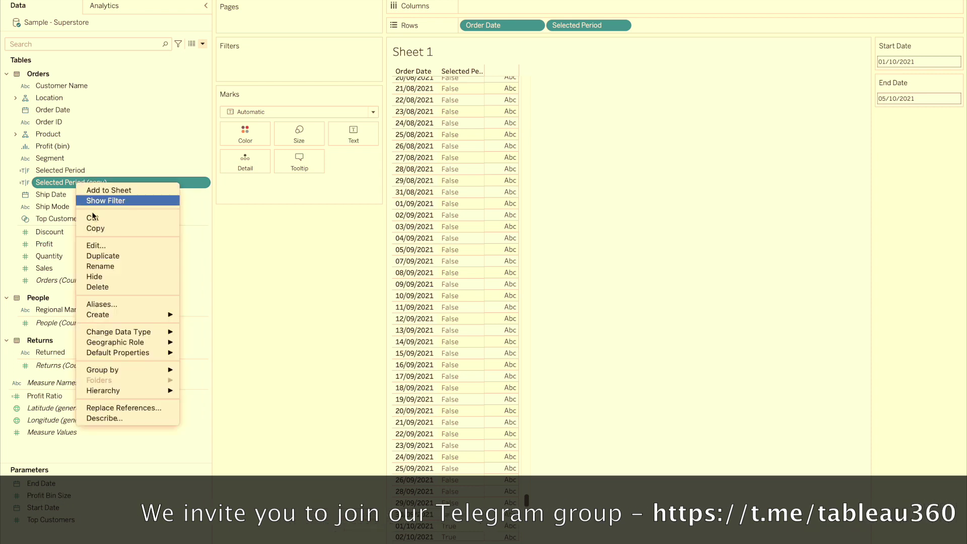
{"action": "left_click", "coordinate": [97, 246]}
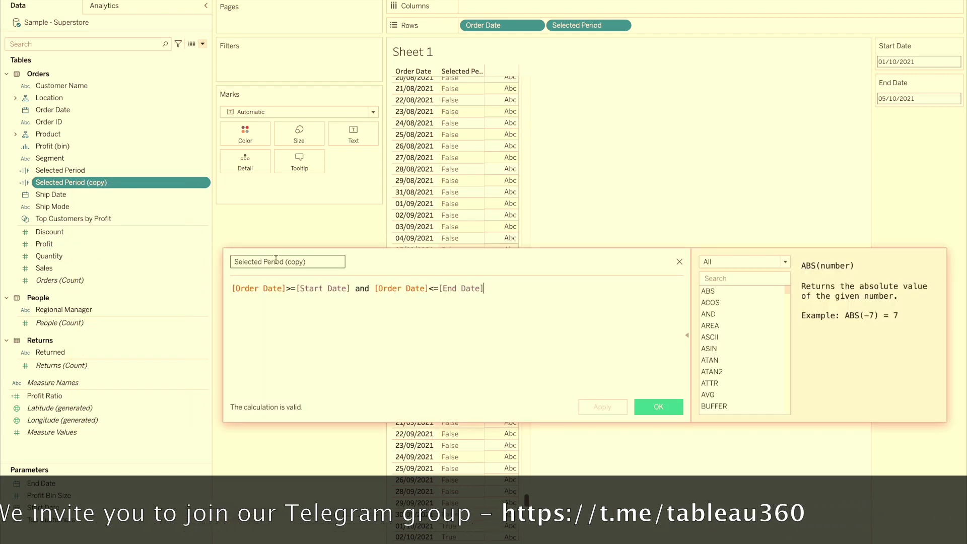
{"action": "left_click_drag", "start_coordinate": [287, 262], "coordinate": [346, 262]}
{"action": "type", "text": "Pr"}
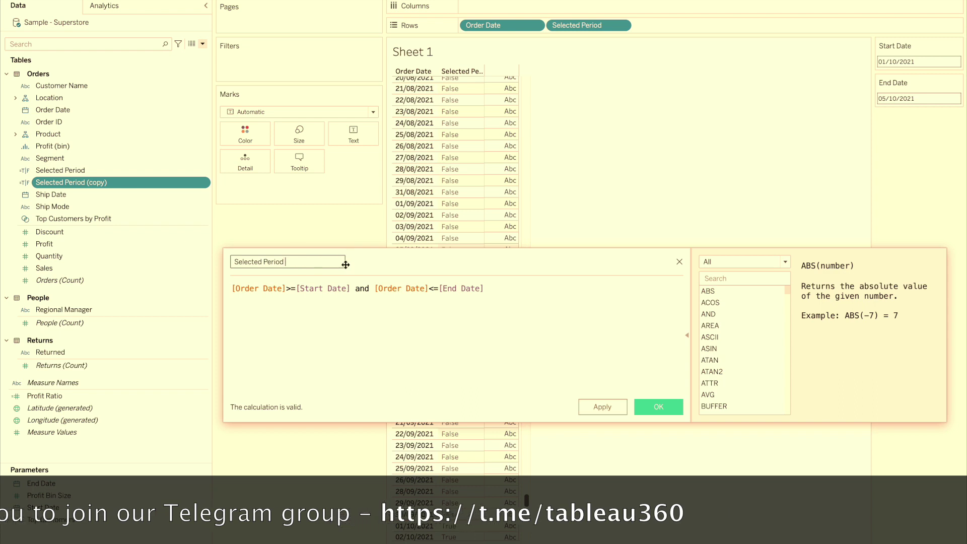
{"action": "type", "text": "ev Month"}
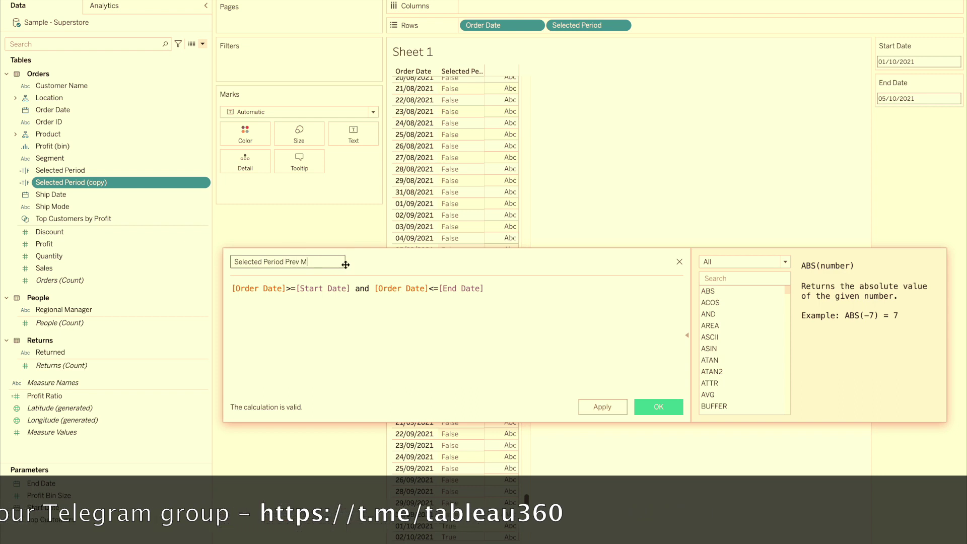
- Comment out both date conditions in Selected Period Prev Month, add dateadd('month',1,[Order Date]) between them, and save the calculation
{"action": "left_click", "coordinate": [355, 289]}
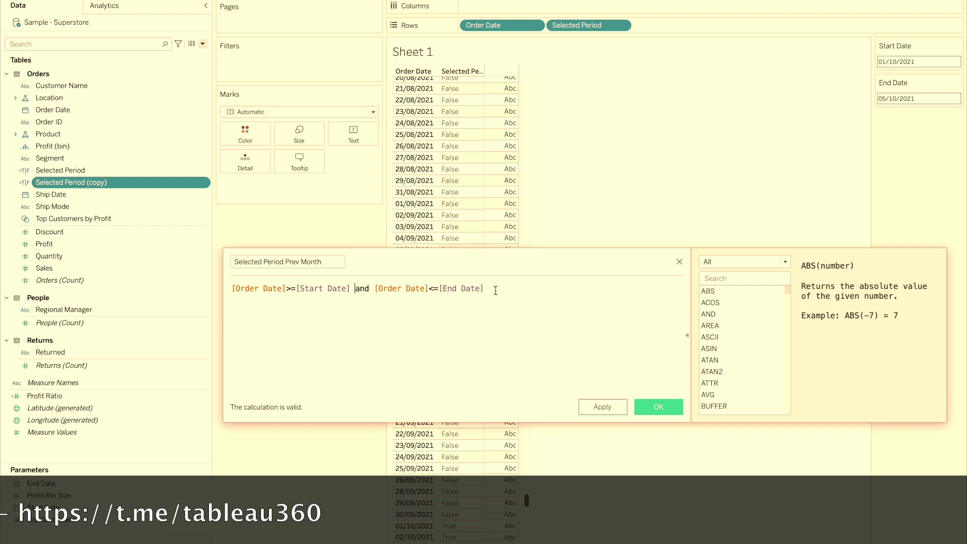
{"action": "key", "text": "Return"}
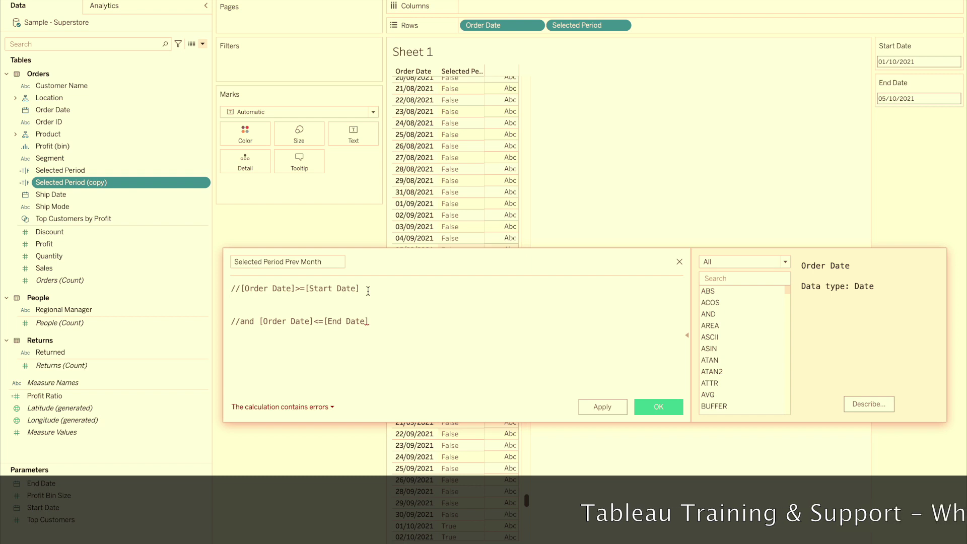
{"action": "type", "text": "dateadd"}
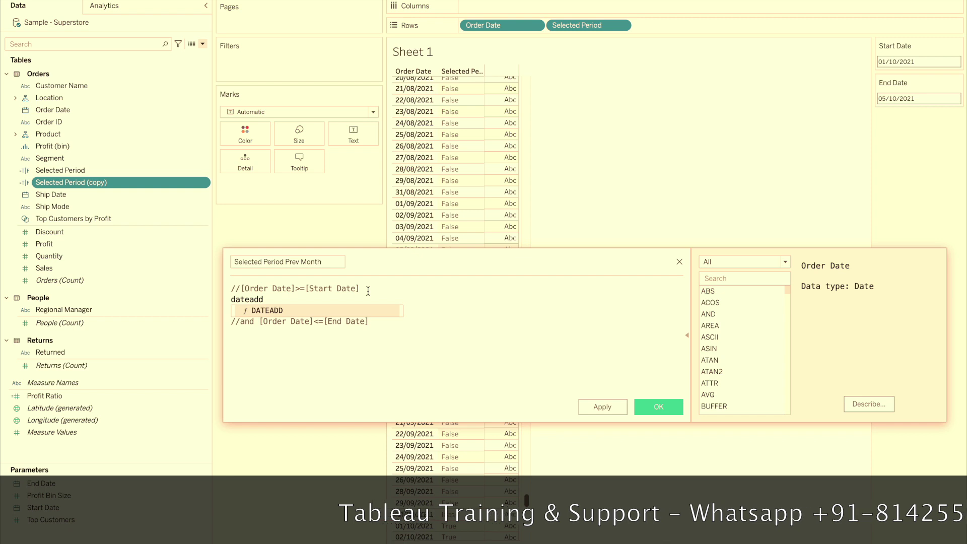
{"action": "type", "text": "("}
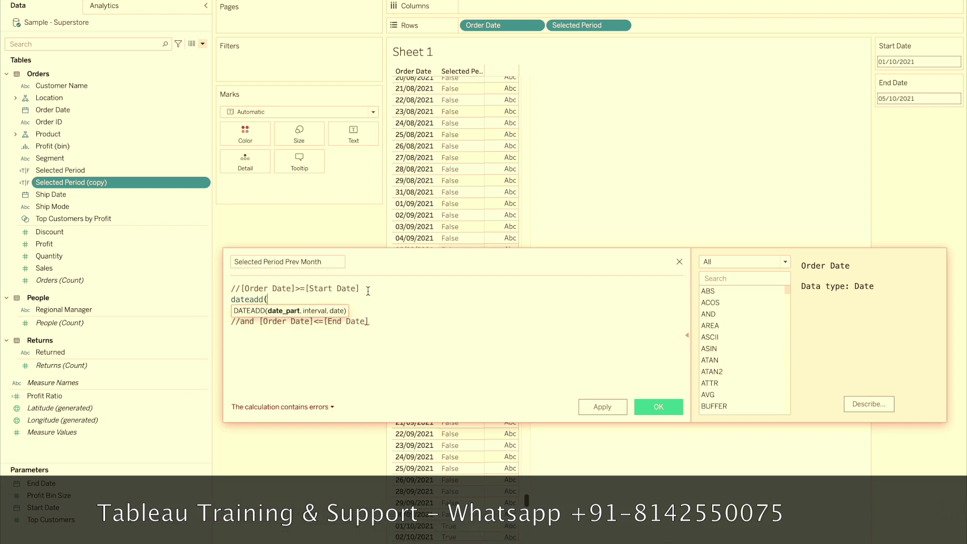
{"action": "type", "text": "'month',"}
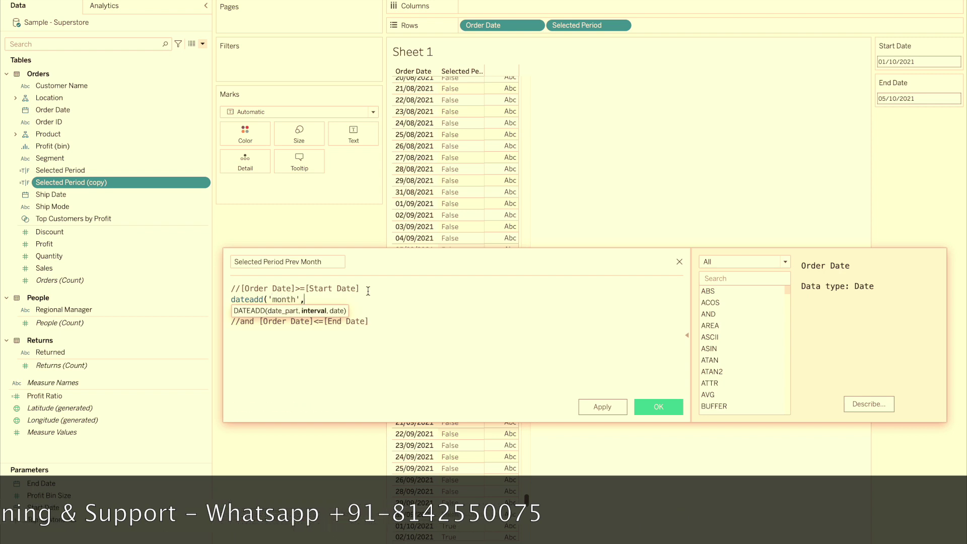
{"action": "type", "text": "1,ord"}
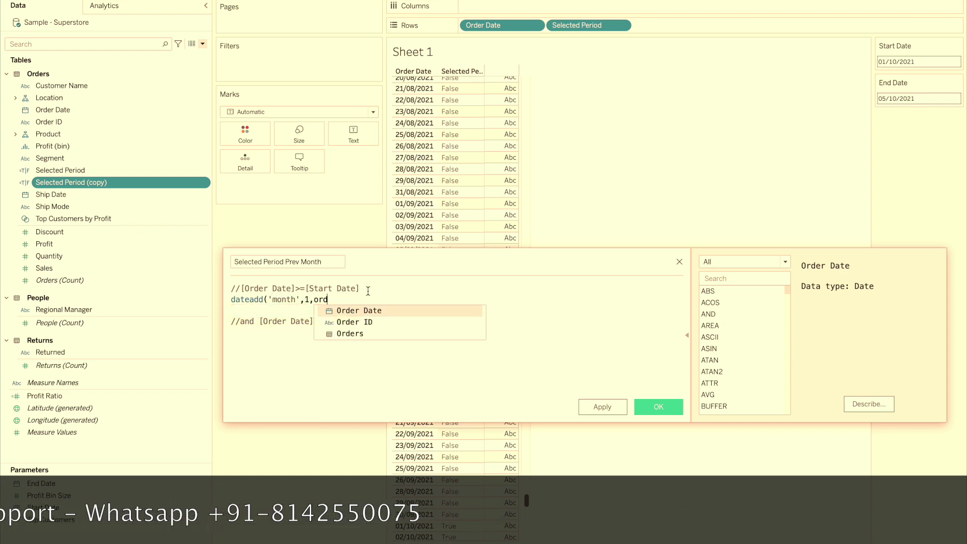
{"action": "key", "text": "Return"}
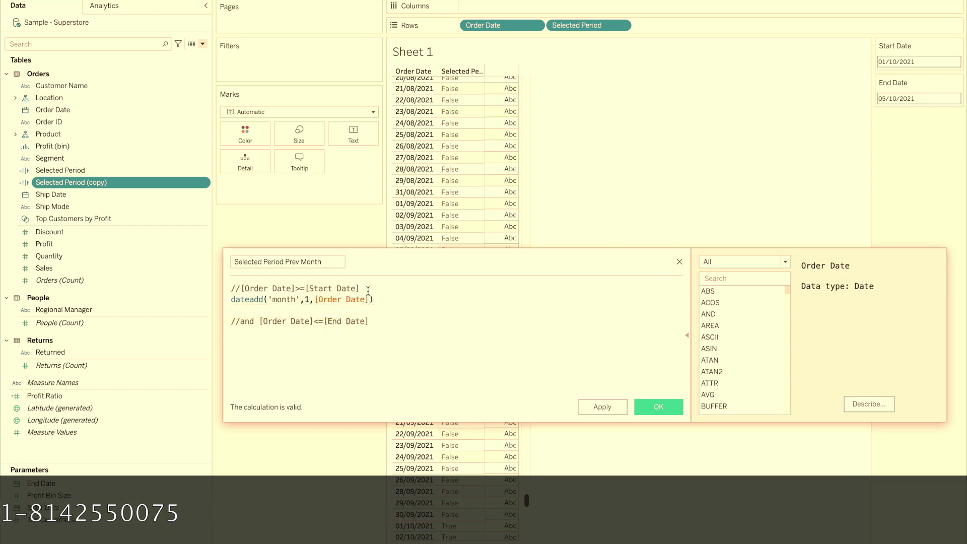
{"action": "left_click", "coordinate": [659, 408]}
- Add Selected Period Prev Month to Rows after Selected Period and switch it from year to exact date
{"action": "left_click_drag", "start_coordinate": [81, 179], "coordinate": [678, 25]}
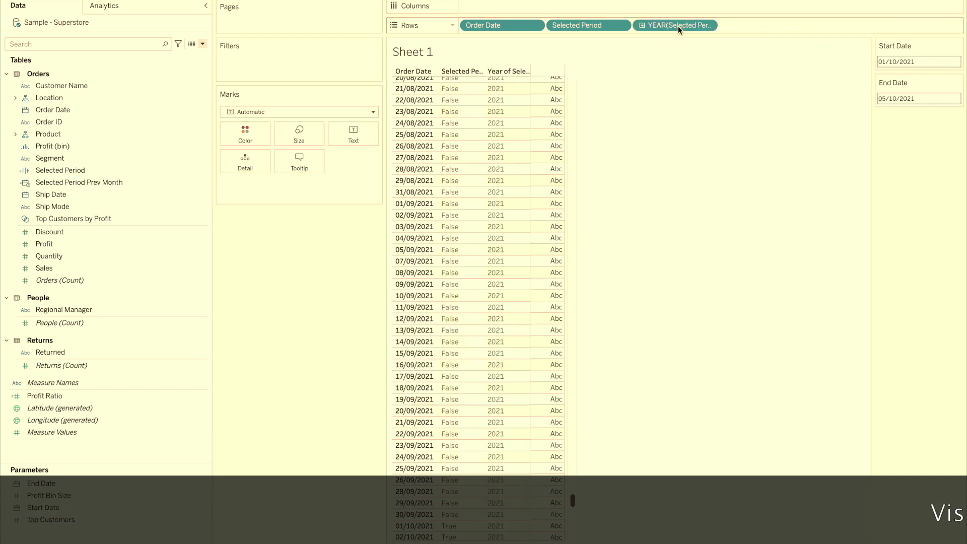
{"action": "right_click", "coordinate": [678, 26]}
{"action": "left_click", "coordinate": [702, 298]}
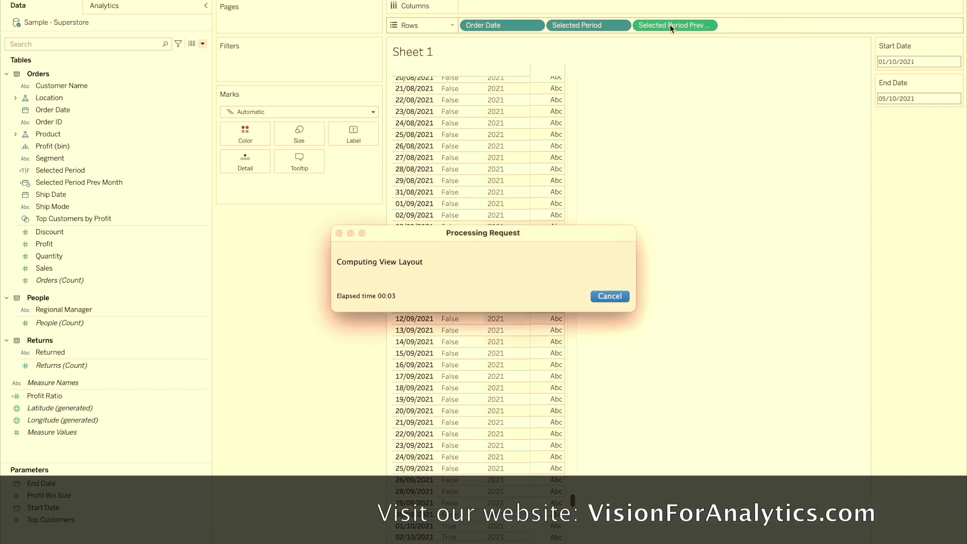
- Display the Selected Period Prev Month field on Rows as exact dates instead of years
{"action": "left_click", "coordinate": [710, 26]}
{"action": "left_click", "coordinate": [714, 303]}
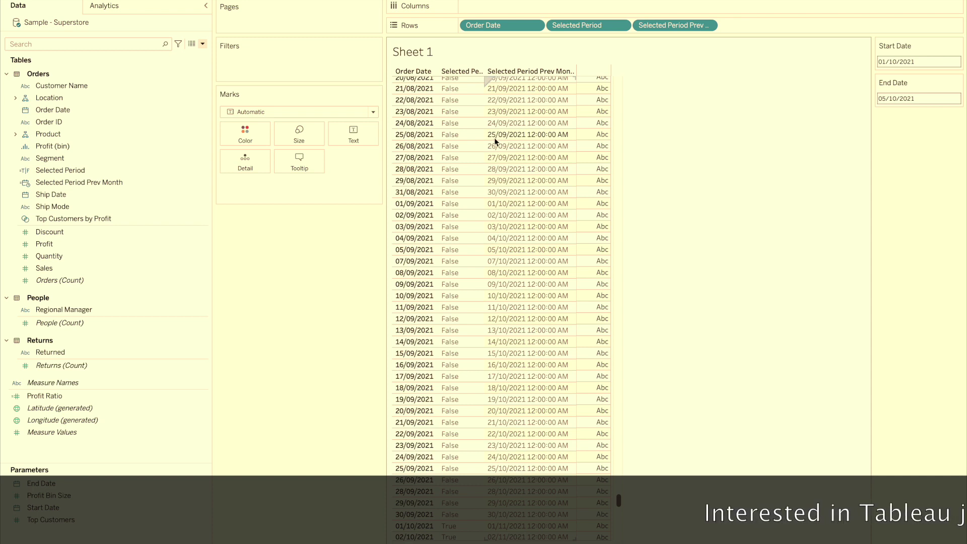
{"action": "left_click", "coordinate": [137, 232]}
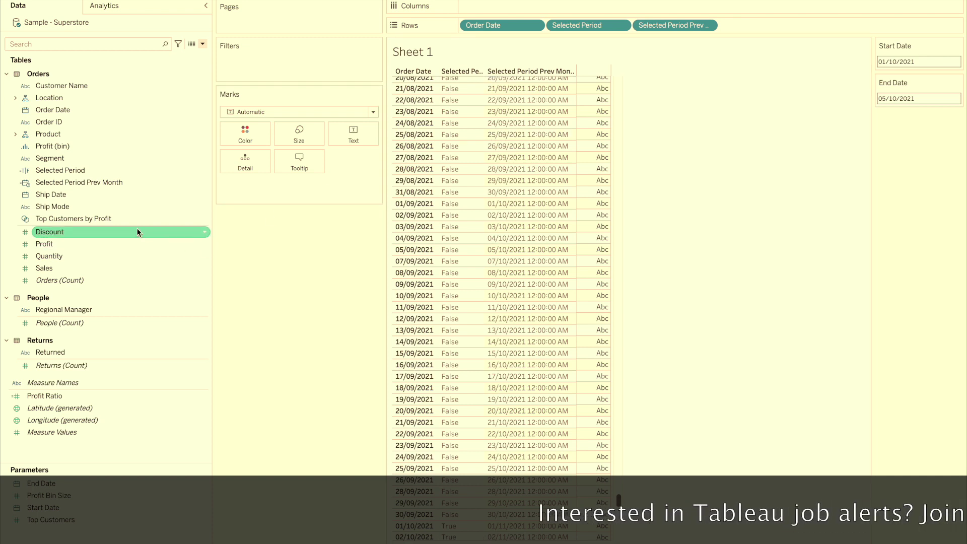
- Change the dateadd interval in the Selected Period Prev Month calculation to -1 and save it
{"action": "right_click", "coordinate": [53, 183]}
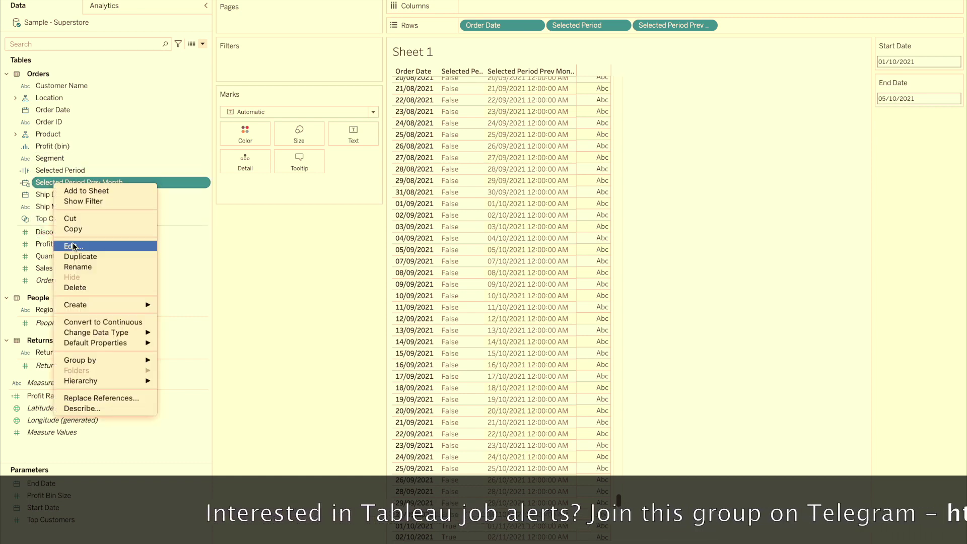
{"action": "left_click", "coordinate": [73, 246]}
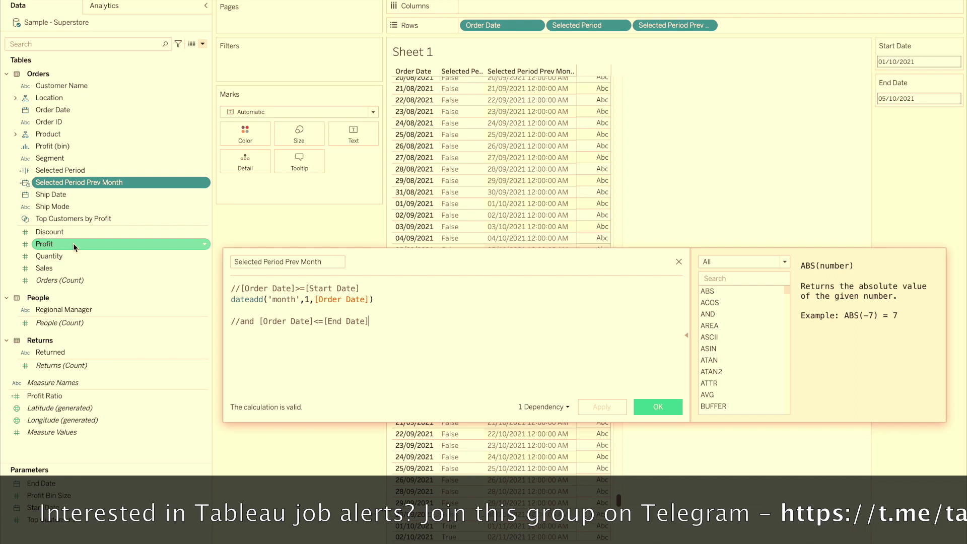
{"action": "left_click", "coordinate": [306, 300]}
{"action": "type", "text": "-"}
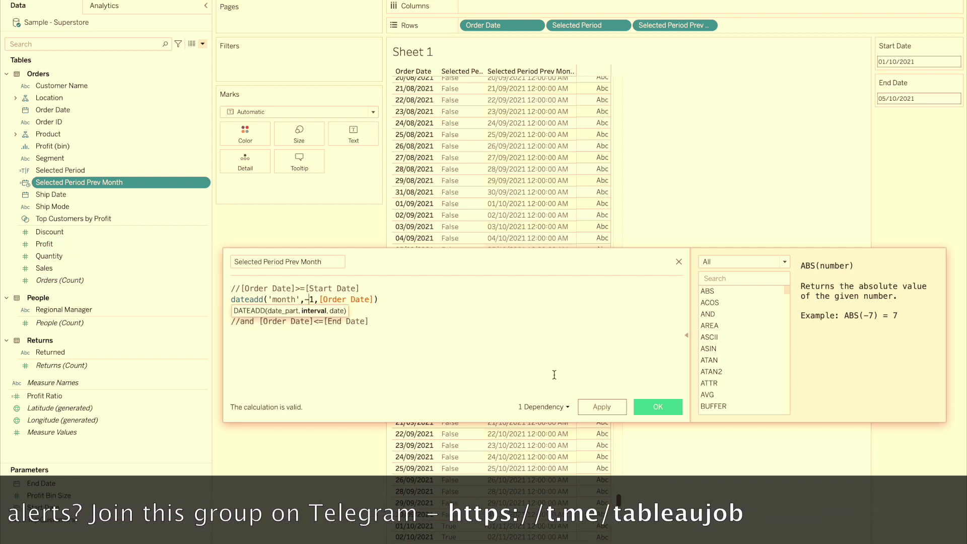
{"action": "left_click", "coordinate": [666, 406]}
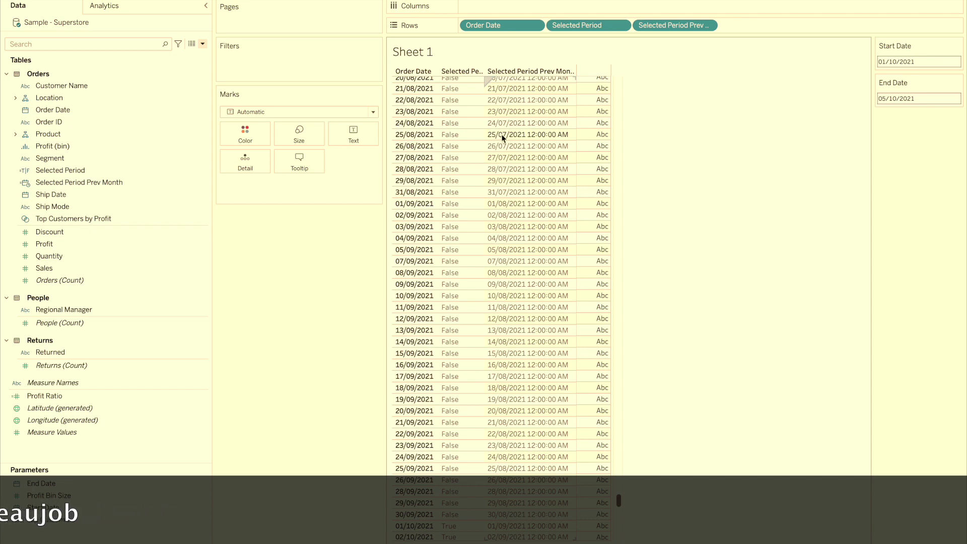
- In Selected Period Prev Month, replace [Start Date] in the first condition with the existing dateadd expression and uncomment that condition
{"action": "right_click", "coordinate": [84, 186]}
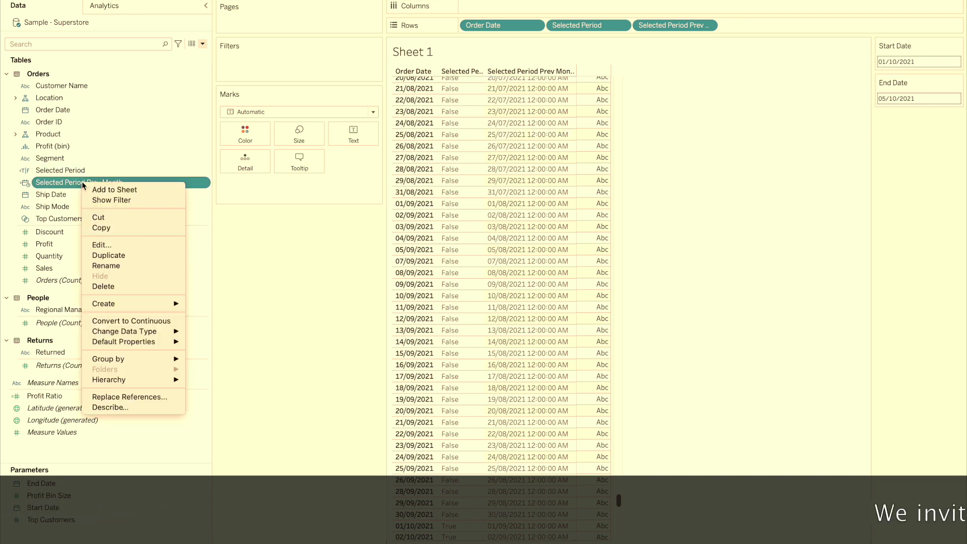
{"action": "left_click", "coordinate": [102, 244]}
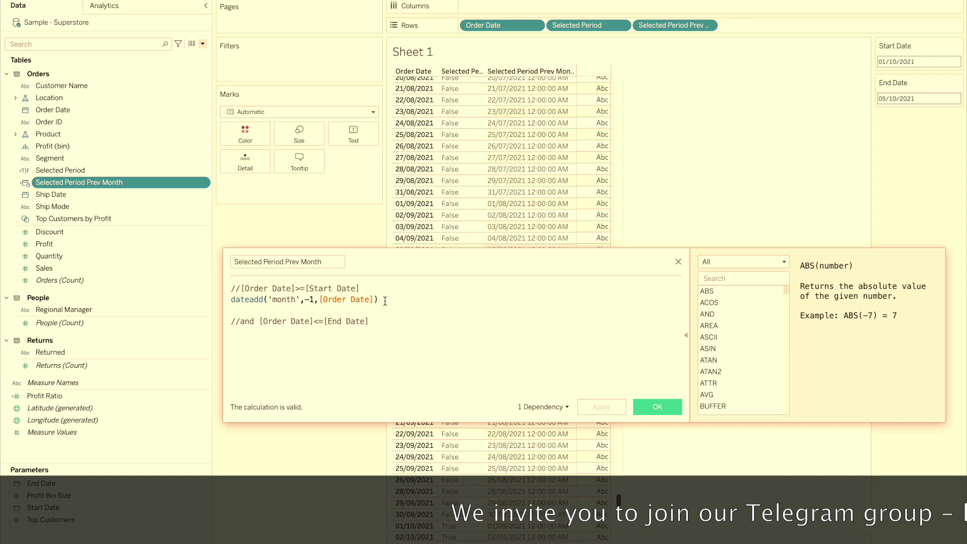
{"action": "left_click_drag", "start_coordinate": [308, 288], "coordinate": [370, 288]}
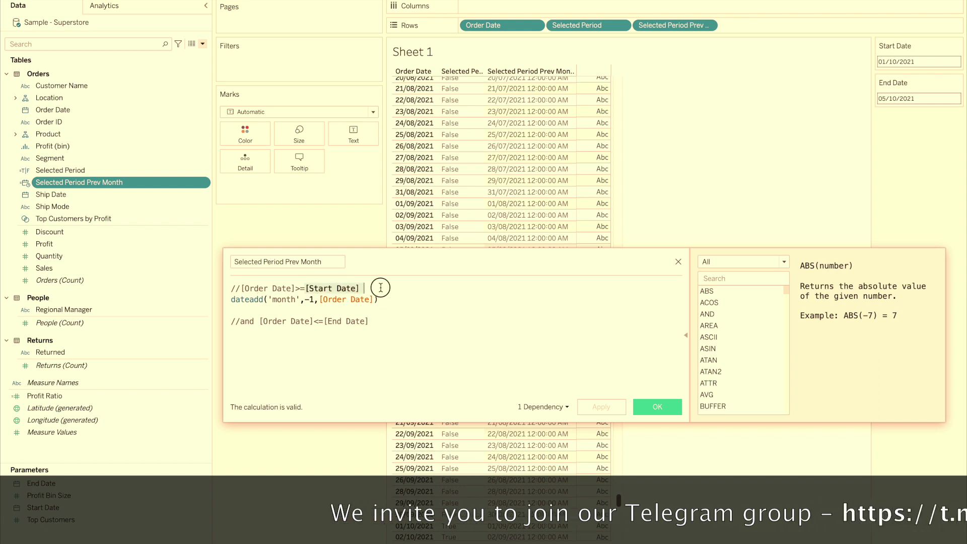
{"action": "key", "text": "BackSpace"}
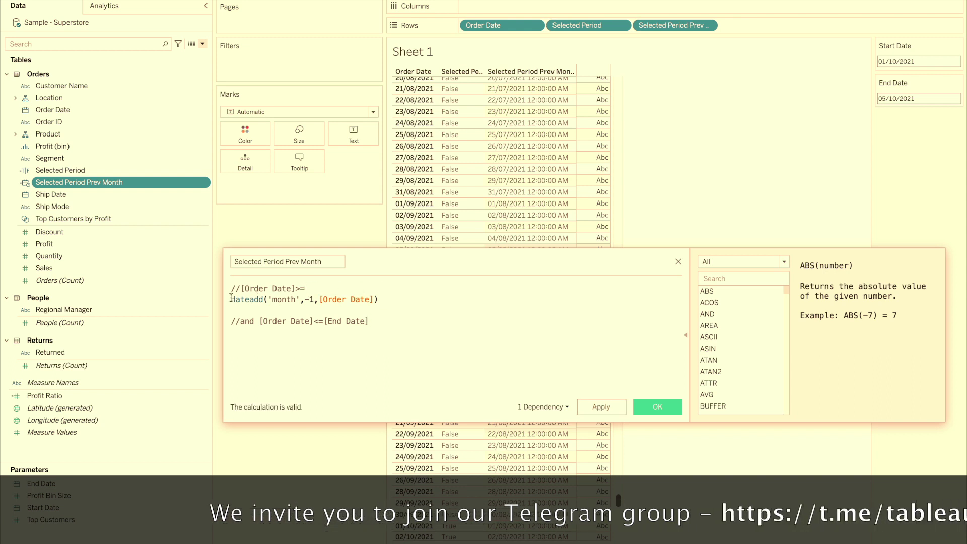
{"action": "left_click", "coordinate": [232, 299]}
{"action": "key", "text": "BackSpace"}
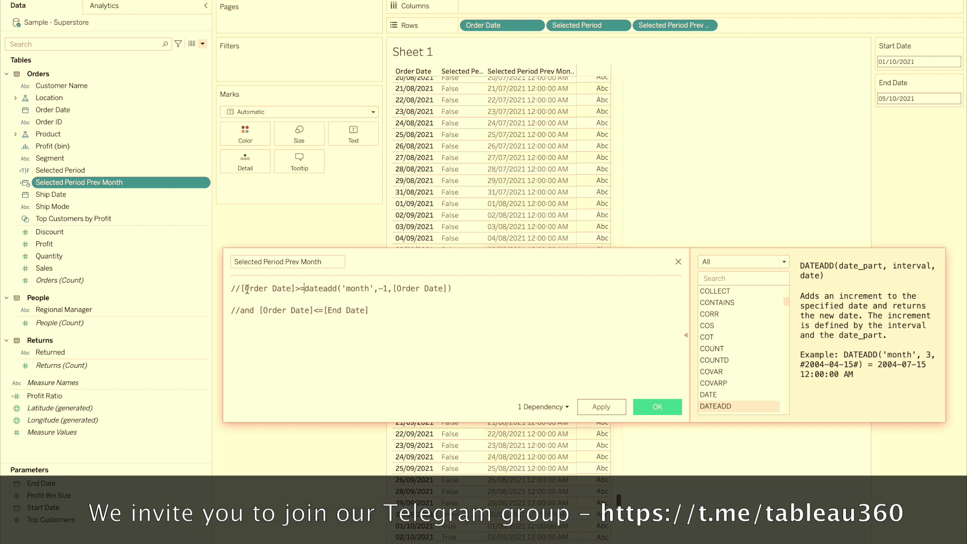
{"action": "left_click", "coordinate": [243, 288]}
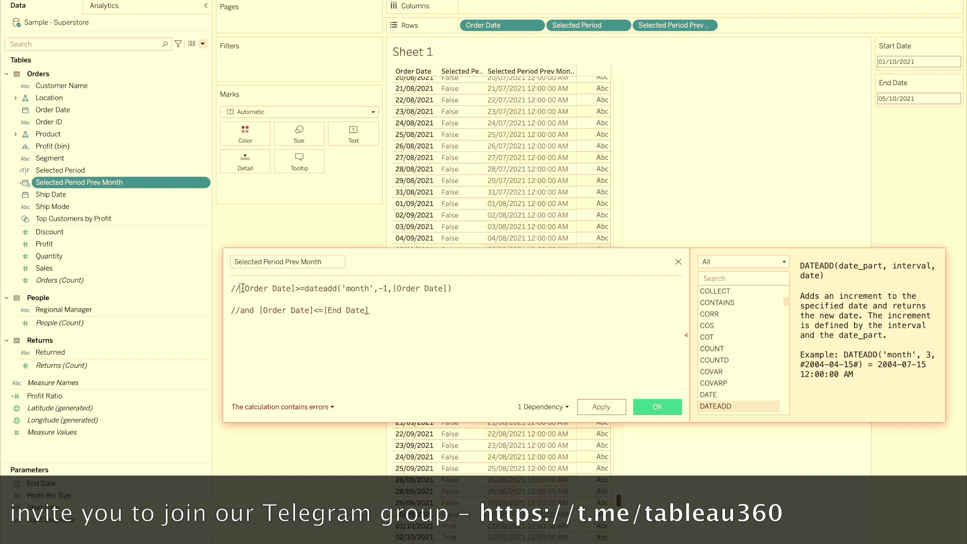
{"action": "key", "text": "BackSpace"}
{"action": "key", "text": "BackSpace"}
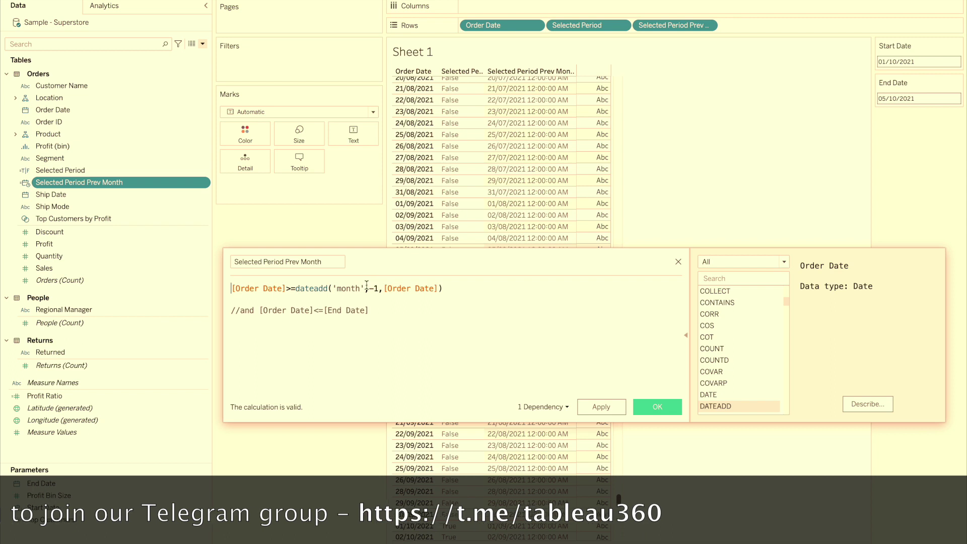
- Set the dateadd date argument to [Start Date], apply the calculation, and review its flags against the order dates
{"action": "double_click", "coordinate": [406, 288]}
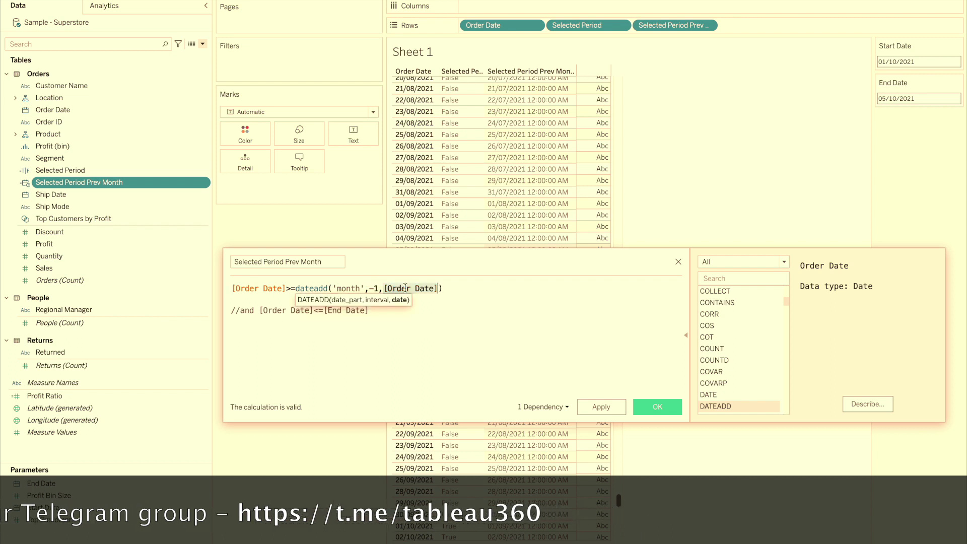
{"action": "type", "text": "sta"}
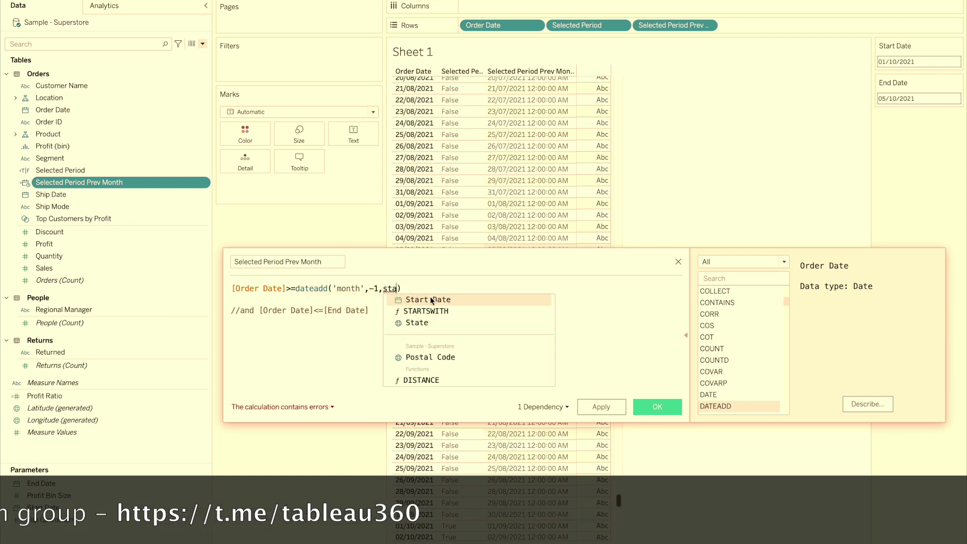
{"action": "left_click", "coordinate": [430, 299]}
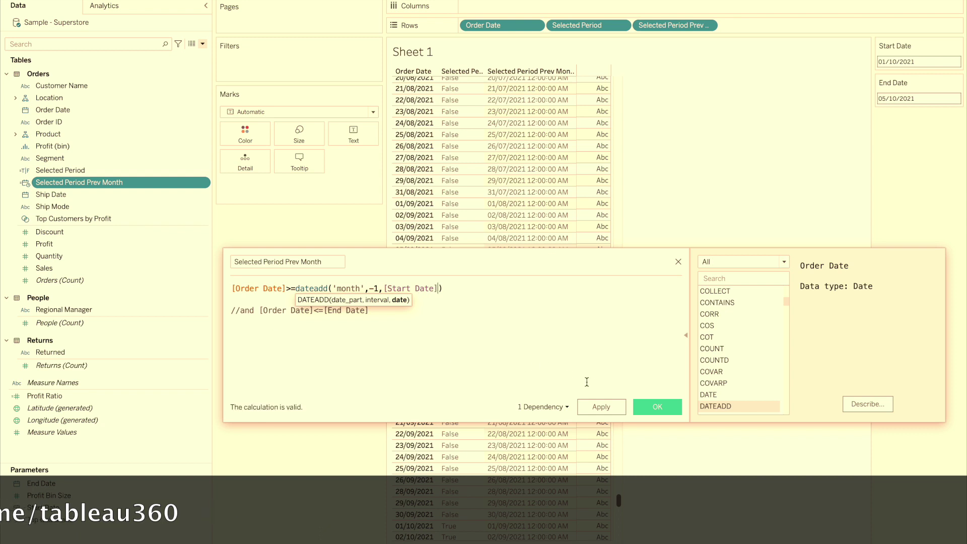
{"action": "left_click", "coordinate": [595, 406]}
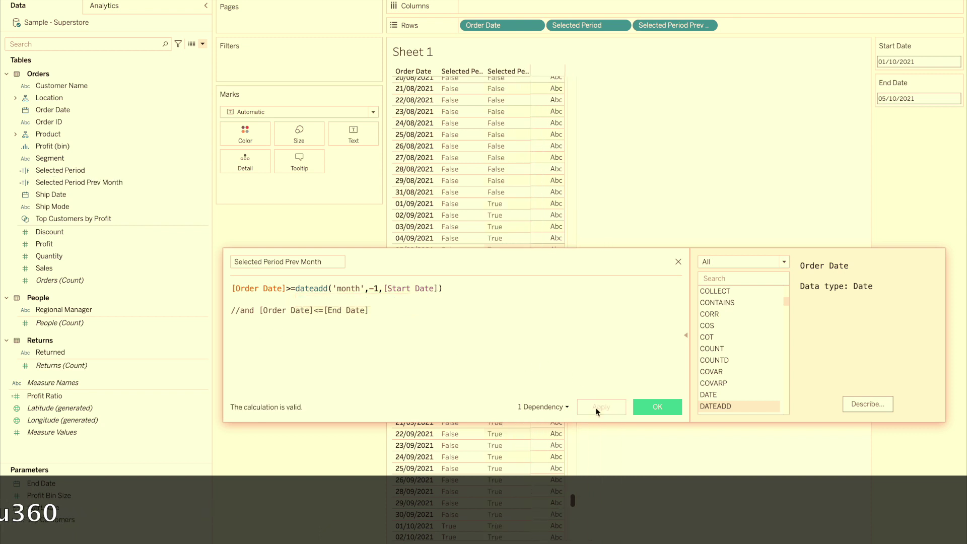
{"action": "left_click_drag", "start_coordinate": [507, 264], "coordinate": [504, 372]}
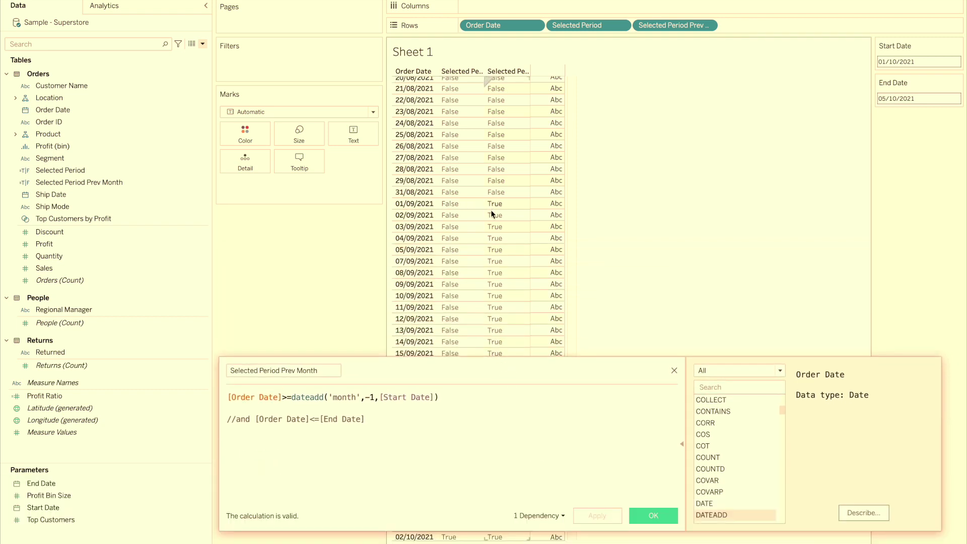
{"action": "scroll", "coordinate": [505, 320], "scroll_direction": "down", "scroll_amount": 5}
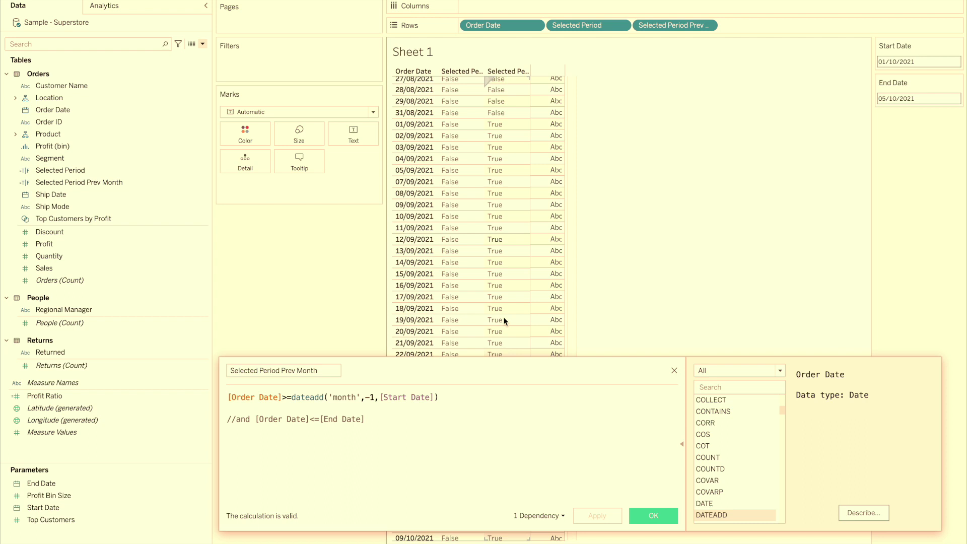
{"action": "scroll", "coordinate": [505, 320], "scroll_direction": "up", "scroll_amount": 15}
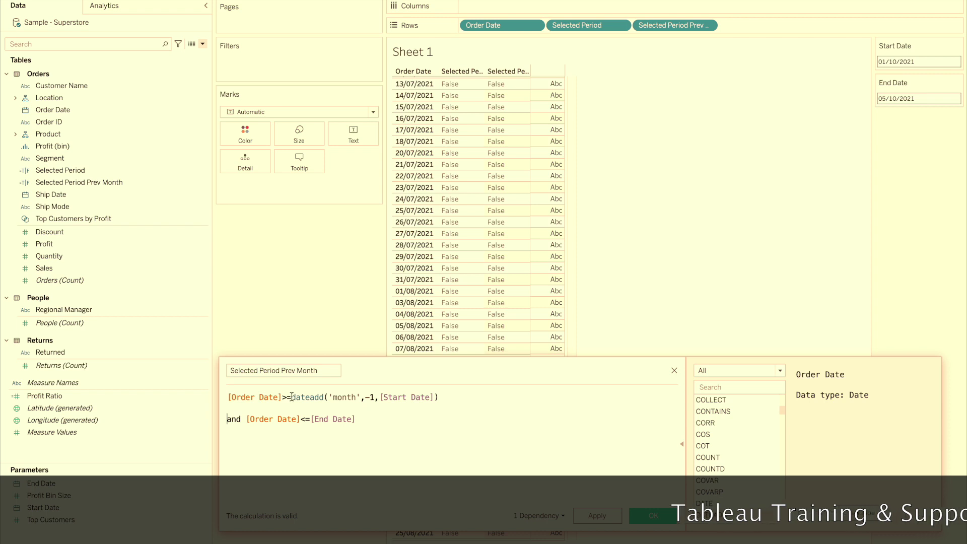
- Uncomment the second condition, change its limit to dateadd('month',-1,[End Date]), and save the calculation
{"action": "left_click", "coordinate": [312, 418]}
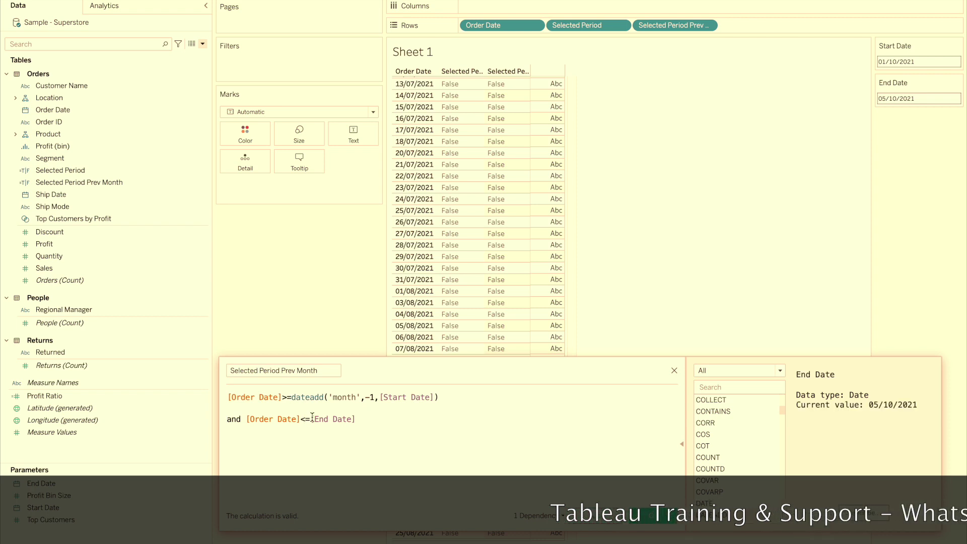
{"action": "type", "text": "dateadd"}
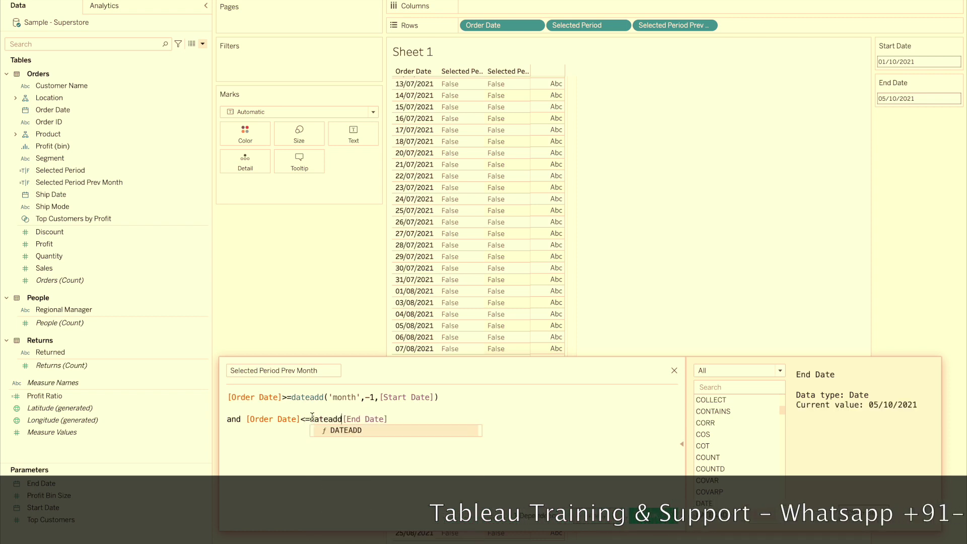
{"action": "type", "text": "("}
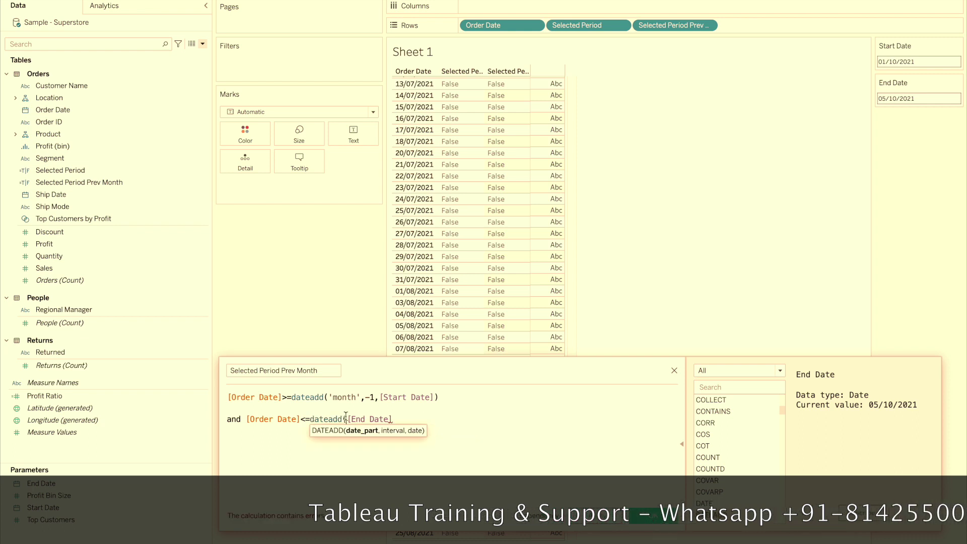
{"action": "type", "text": "'month"}
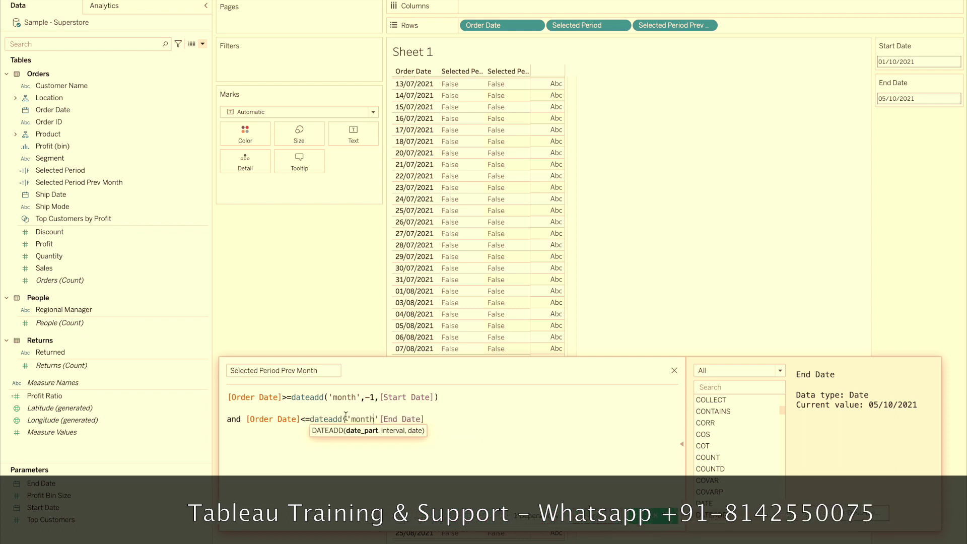
{"action": "type", "text": "',"}
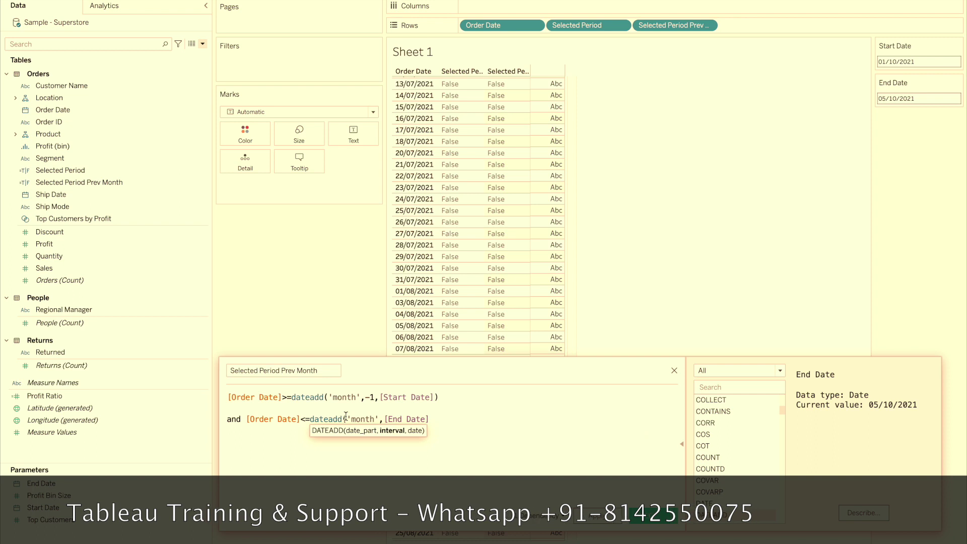
{"action": "type", "text": "-1,"}
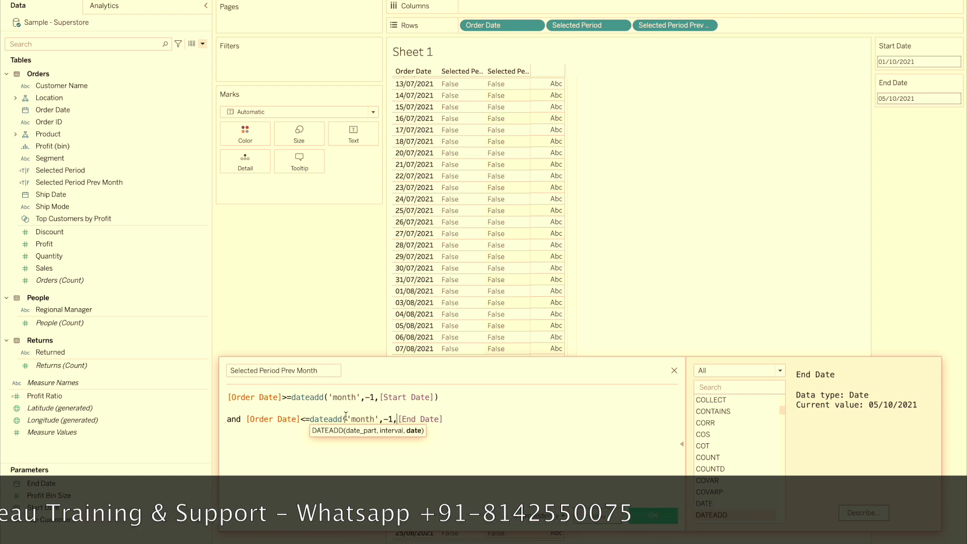
{"action": "left_click", "coordinate": [464, 420]}
{"action": "type", "text": ")"}
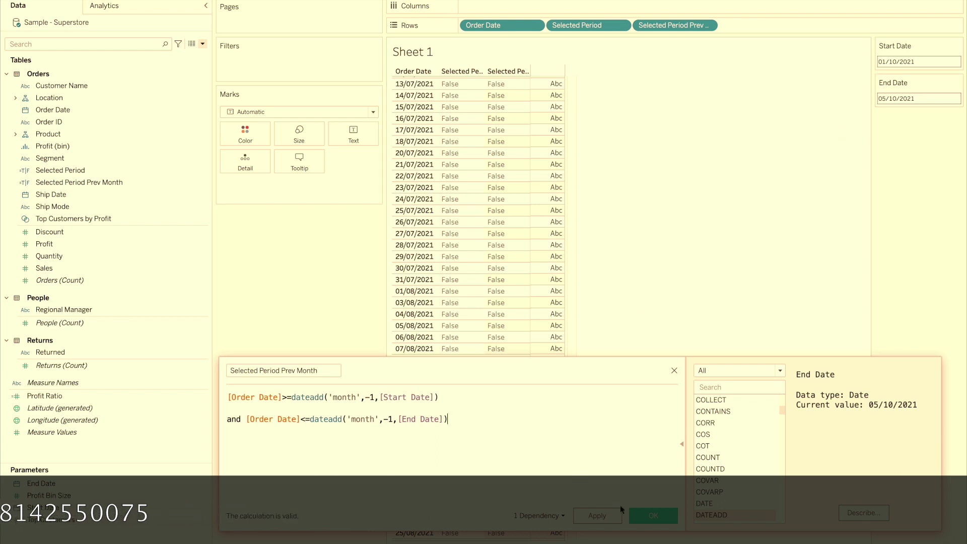
{"action": "left_click", "coordinate": [646, 515]}
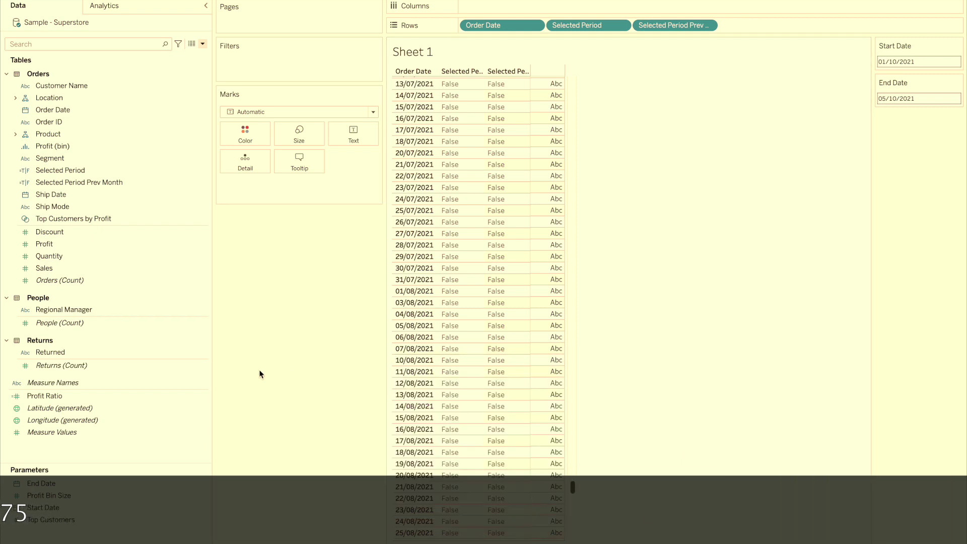
- Check which August and September 2021 order dates Selected Period Prev Month flags for the chosen start and end dates
{"action": "left_click", "coordinate": [155, 232]}
{"action": "left_click", "coordinate": [404, 212]}
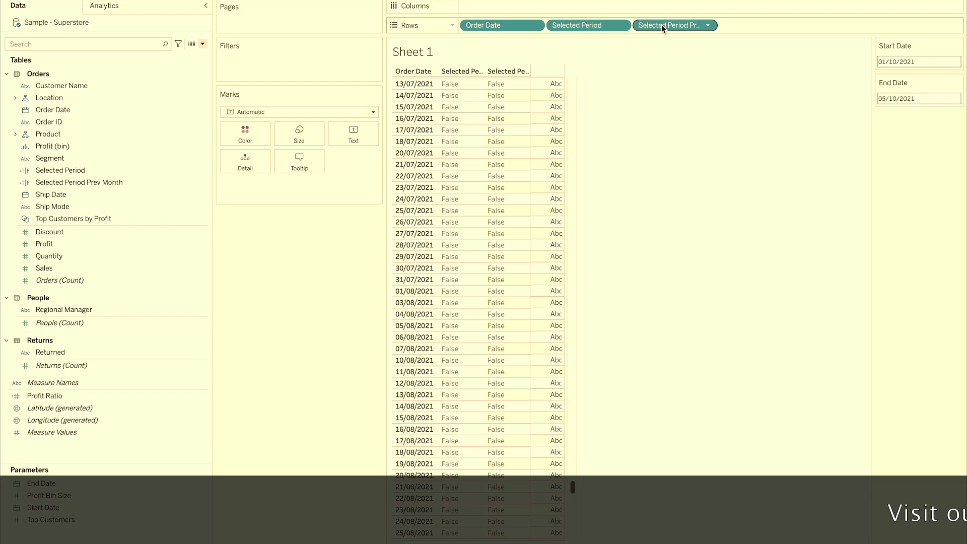
{"action": "left_click", "coordinate": [594, 194]}
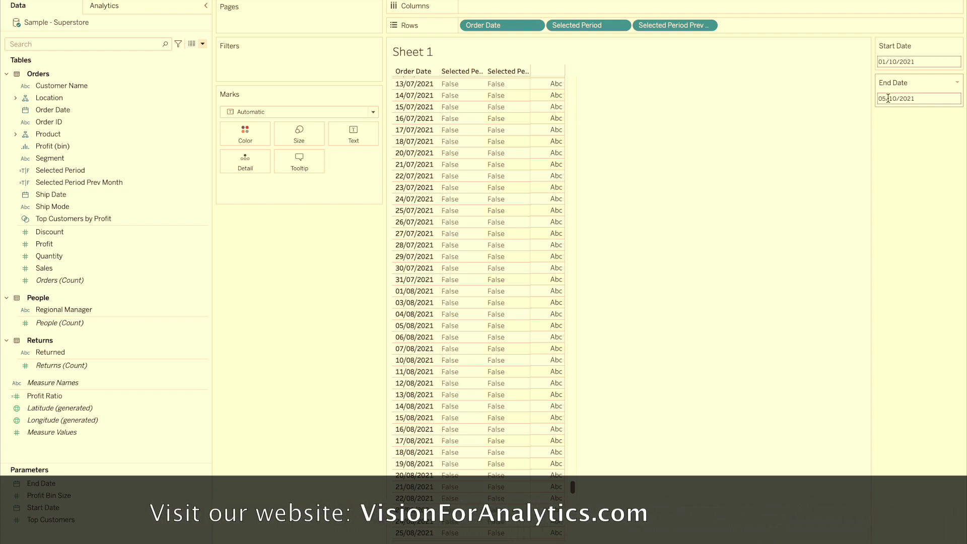
{"action": "scroll", "coordinate": [528, 352], "scroll_direction": "down", "scroll_amount": 6}
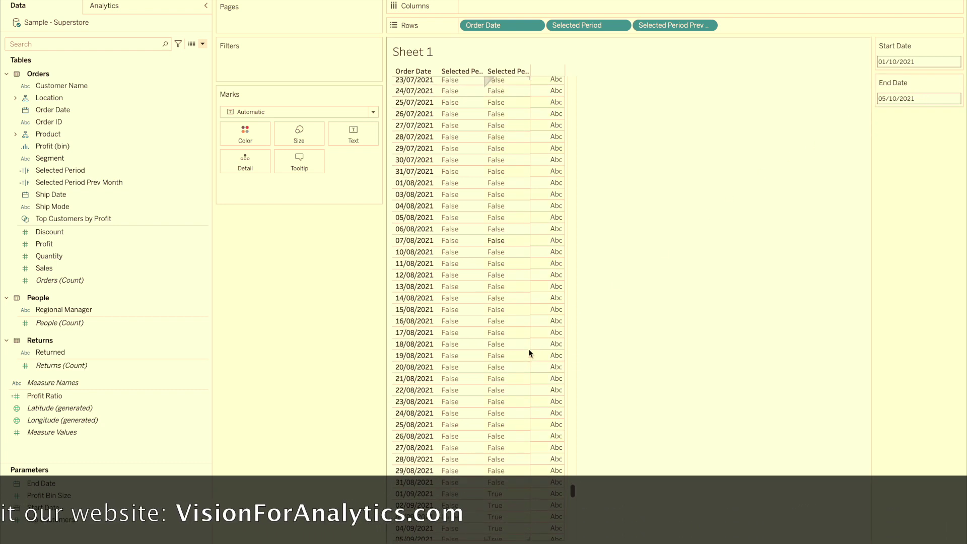
{"action": "scroll", "coordinate": [529, 353], "scroll_direction": "down", "scroll_amount": 1}
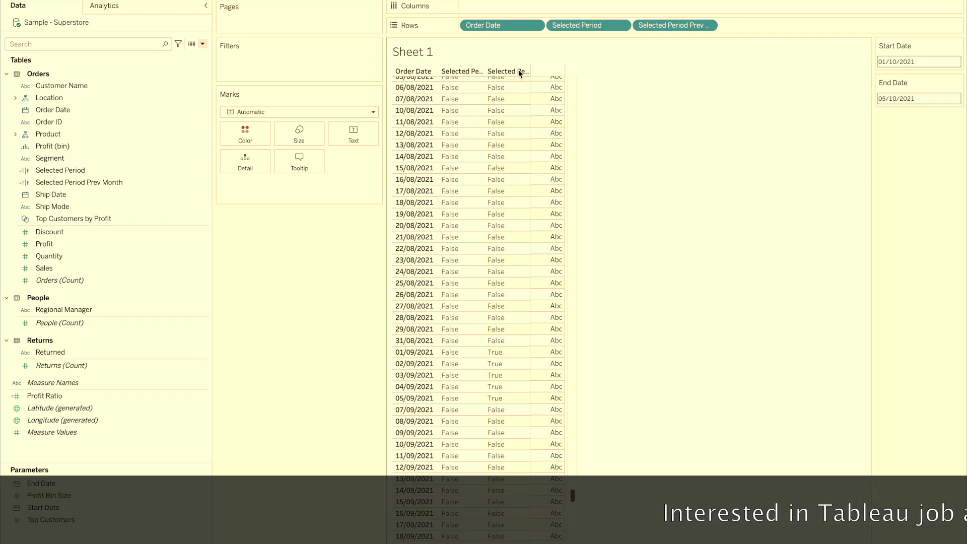
- Create a new worksheet, search the fields for "reg", and add Region to Rows
{"action": "key", "text": "ctrl+m"}
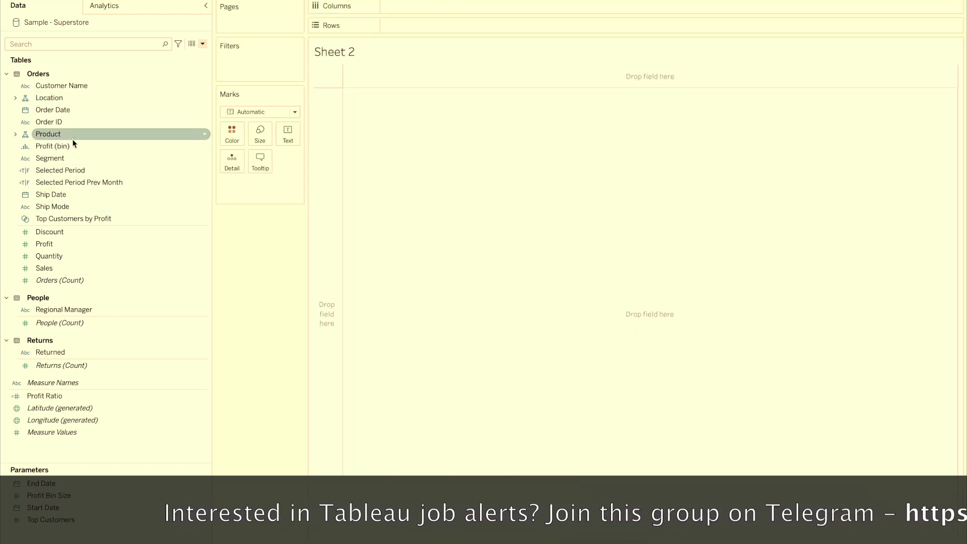
{"action": "left_click", "coordinate": [64, 44]}
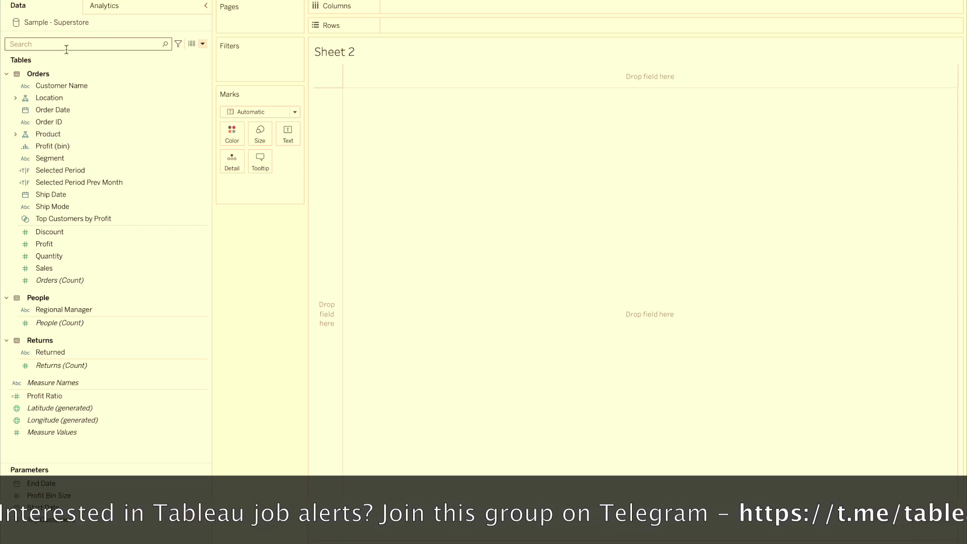
{"action": "type", "text": "reg"}
{"action": "left_click_drag", "start_coordinate": [55, 109], "coordinate": [427, 28]}
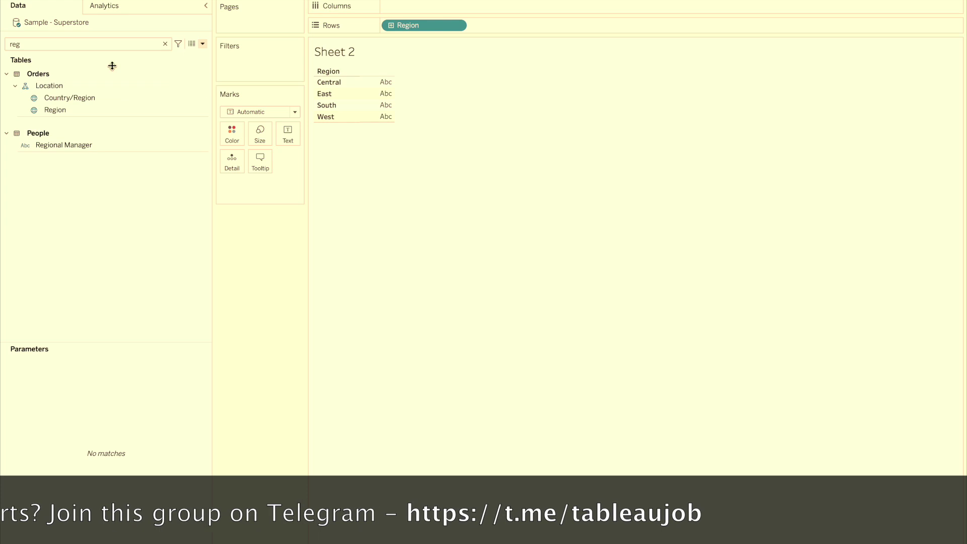
- Create a calculated field named Selected Sales with the formula if [Selected Period] then [Sales] END
{"action": "left_click", "coordinate": [202, 44]}
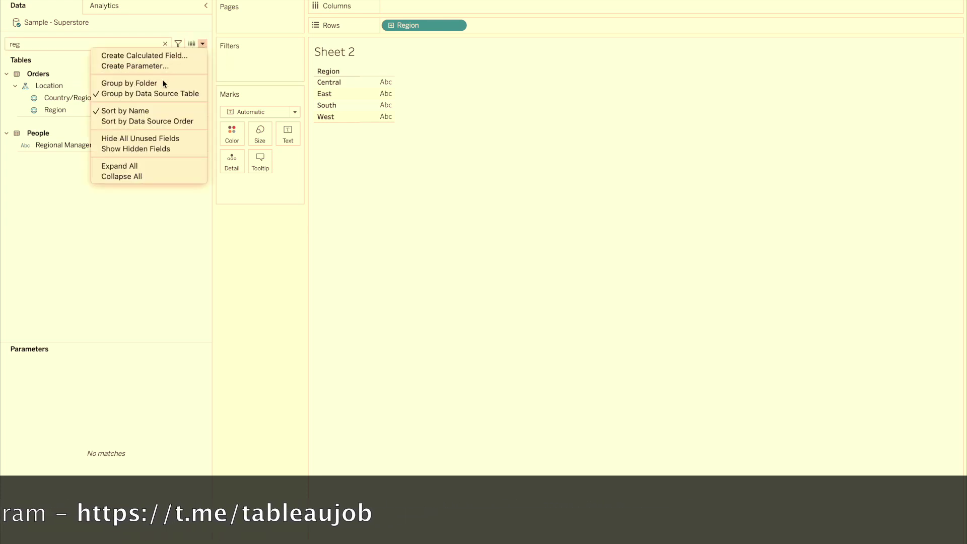
{"action": "left_click", "coordinate": [188, 56]}
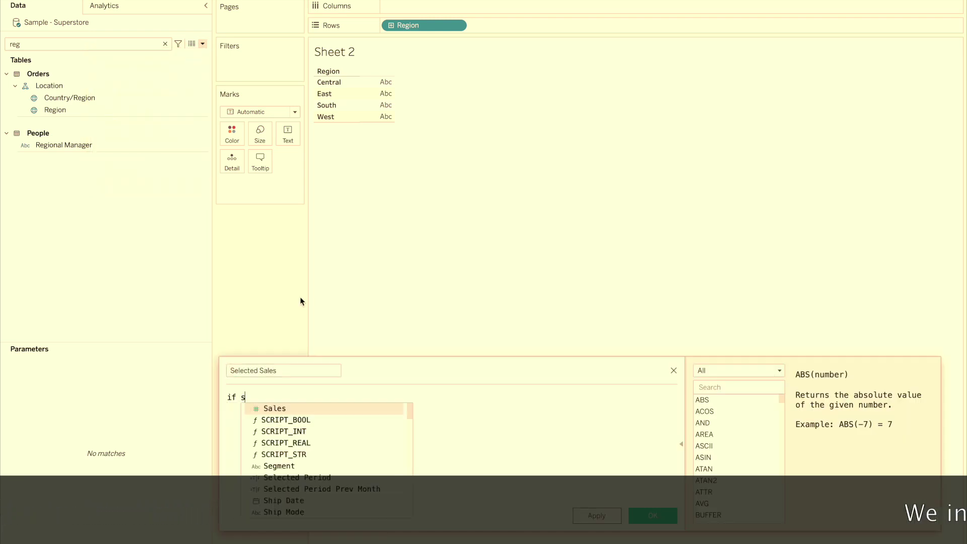
{"action": "key", "text": "Return"}
{"action": "type", "text": "then sale"}
{"action": "key", "text": "Return"}
{"action": "type", "text": "end"}
{"action": "key", "text": "Return"}
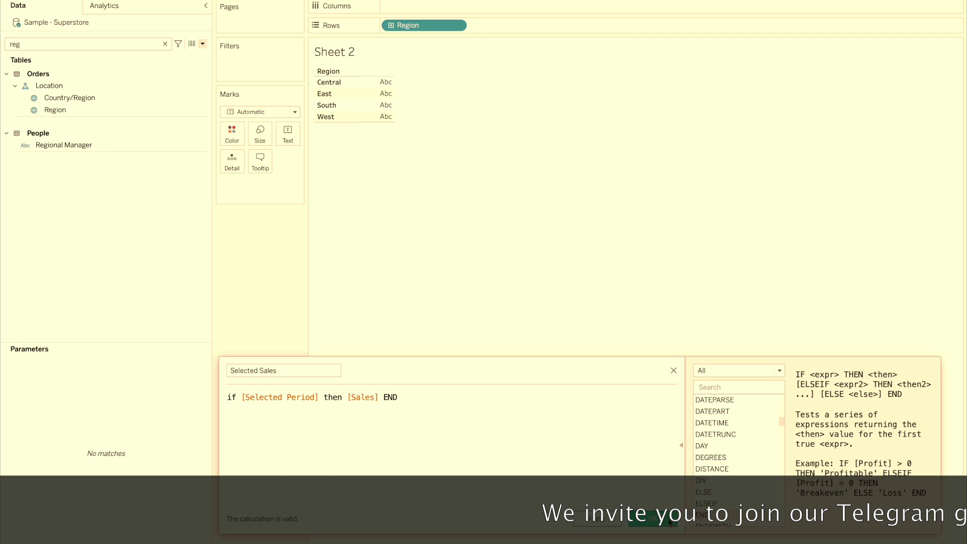
{"action": "left_click", "coordinate": [652, 521]}
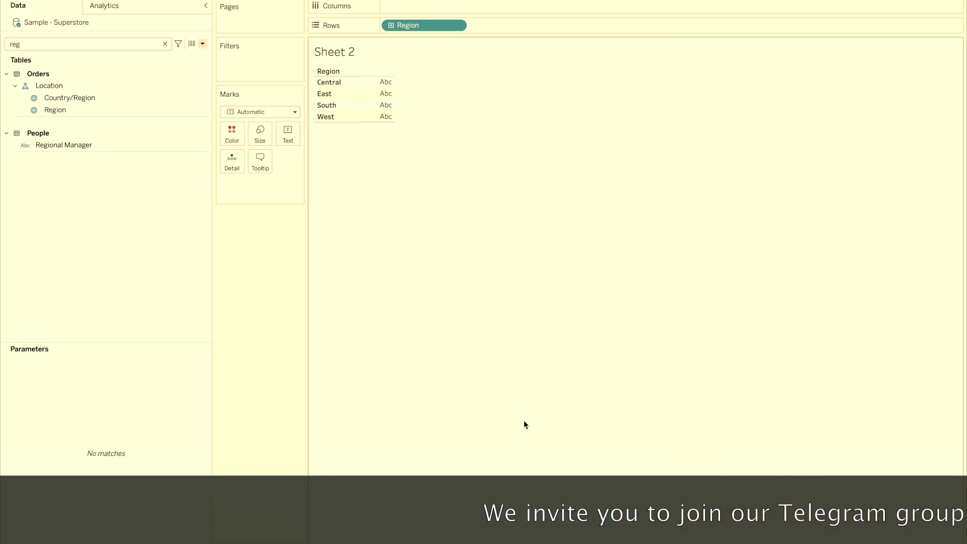
- Search the fields for "se" and add Selected Sales as the values of the region table
{"action": "left_click", "coordinate": [164, 43]}
{"action": "type", "text": "se"}
{"action": "left_click_drag", "start_coordinate": [48, 125], "coordinate": [375, 106]}
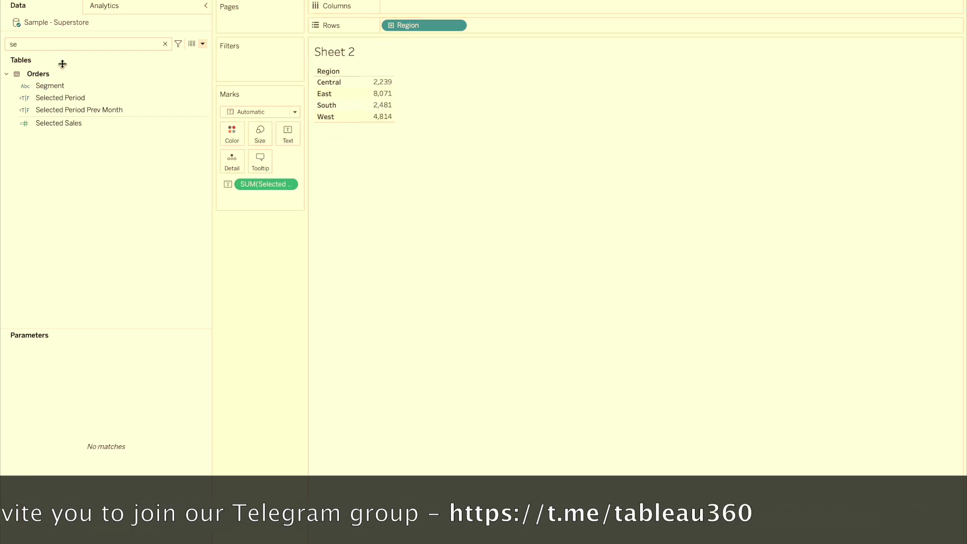
- Duplicate the Selected Sales calculated field
{"action": "left_click", "coordinate": [85, 125]}
{"action": "right_click", "coordinate": [61, 125]}
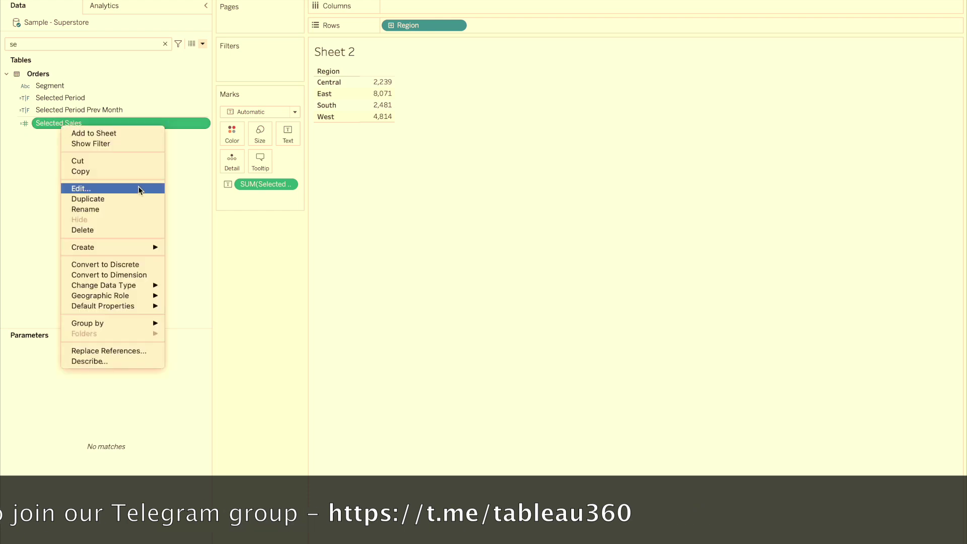
{"action": "left_click", "coordinate": [88, 199]}
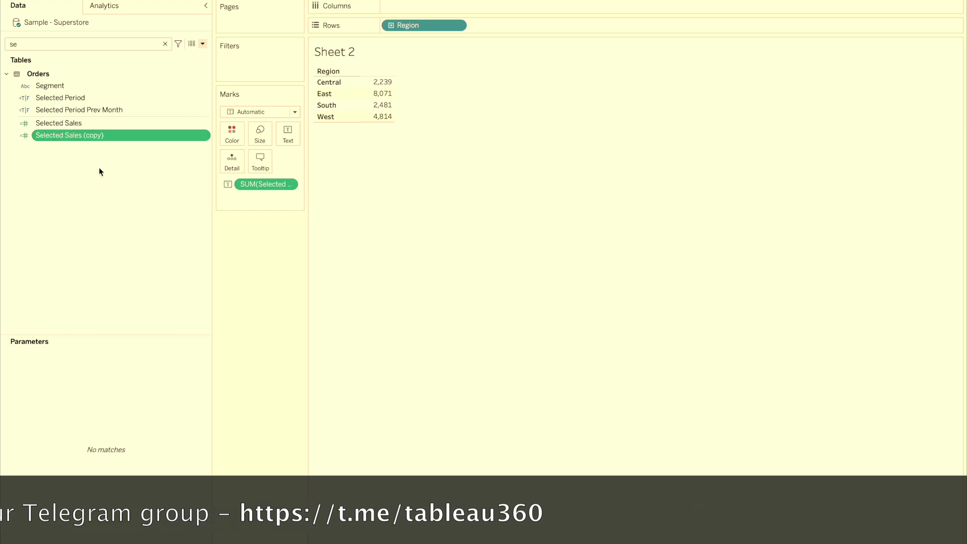
- Rename the copied calculation as Selected Sales (Prev Month) and change its condition to [Selected Period Prev Month]
{"action": "right_click", "coordinate": [76, 137]}
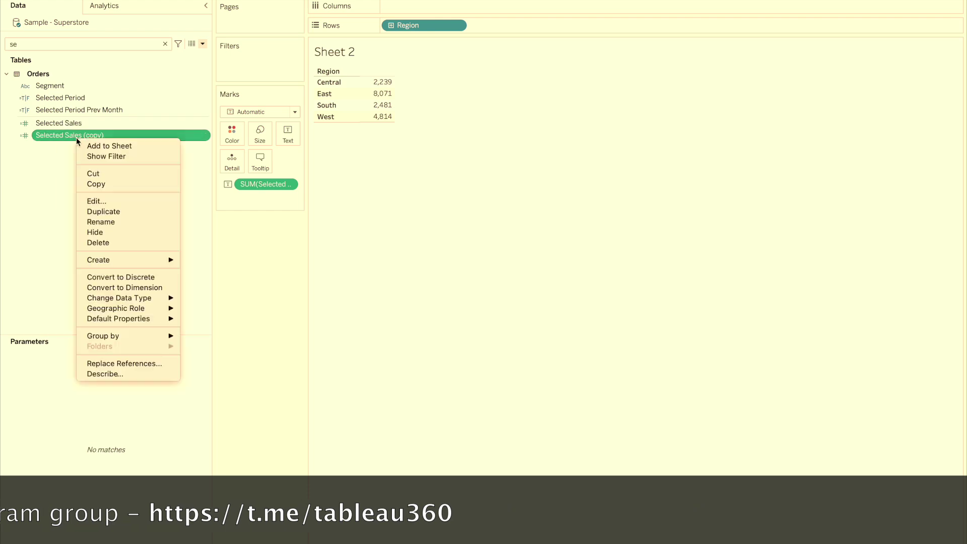
{"action": "left_click", "coordinate": [101, 202]}
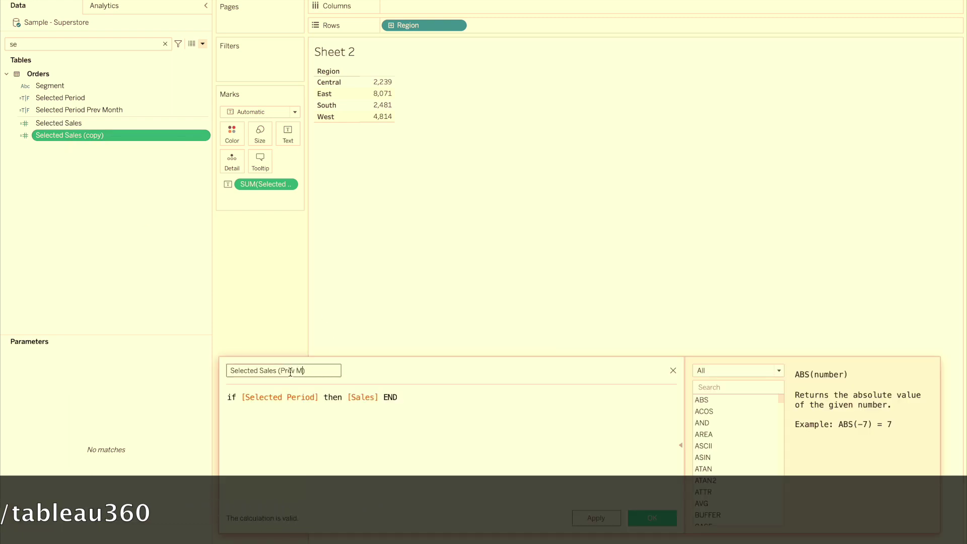
{"action": "double_click", "coordinate": [276, 398]}
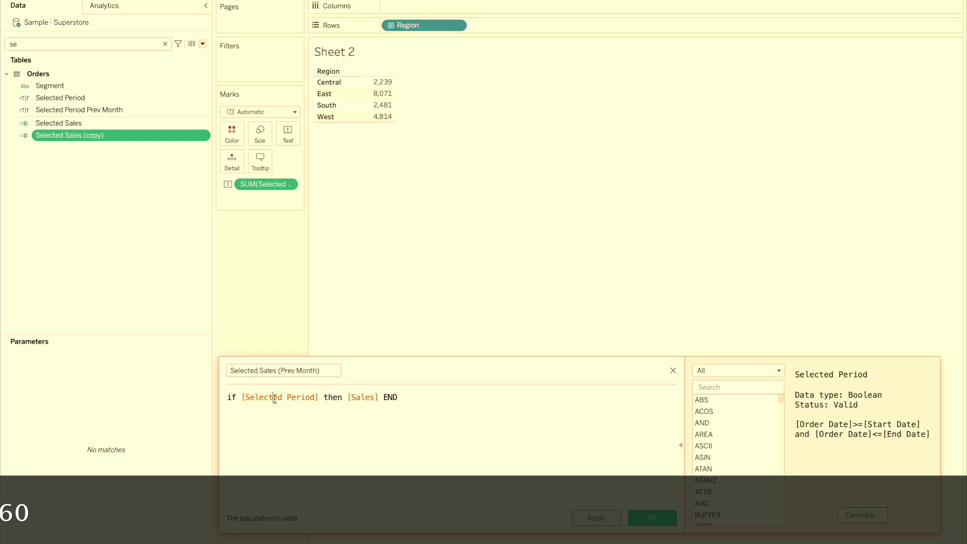
{"action": "type", "text": "sele"}
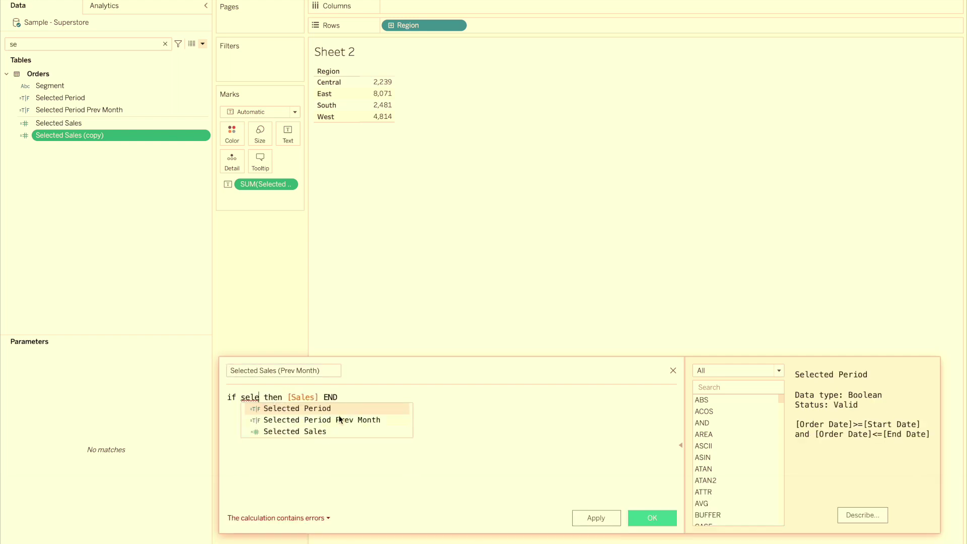
{"action": "left_click", "coordinate": [339, 419]}
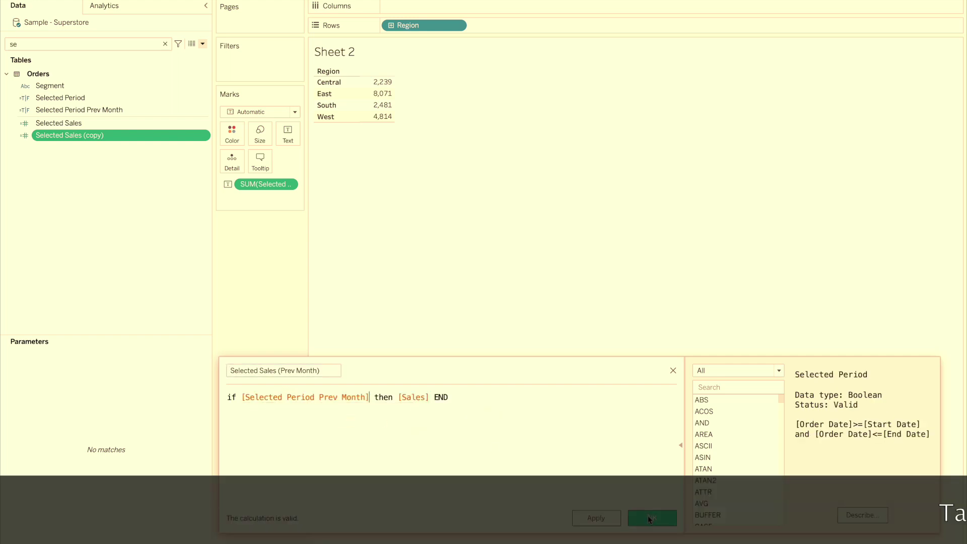
{"action": "left_click", "coordinate": [648, 515]}
- Add Selected Sales (Prev Month) beside Selected Sales in the region table and widen the value columns
{"action": "left_click_drag", "start_coordinate": [90, 138], "coordinate": [380, 99]}
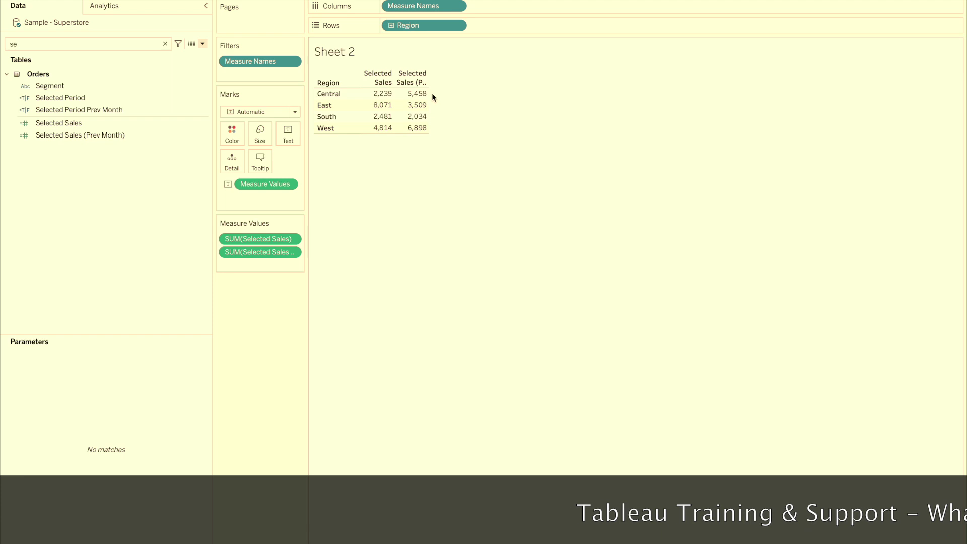
{"action": "left_click_drag", "start_coordinate": [428, 94], "coordinate": [463, 94]}
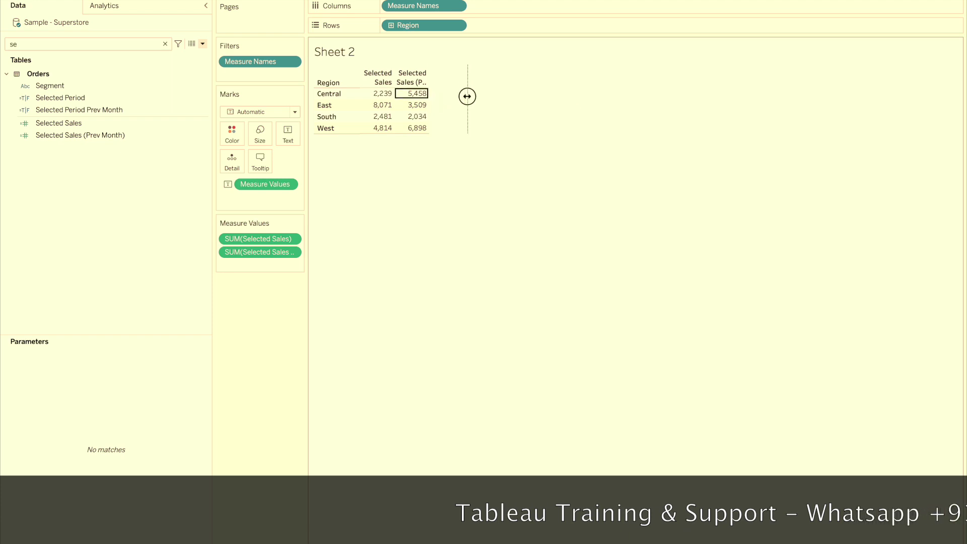
- Clear the field search and show the Start Date and End Date parameter controls on the sheet
{"action": "left_click", "coordinate": [165, 44]}
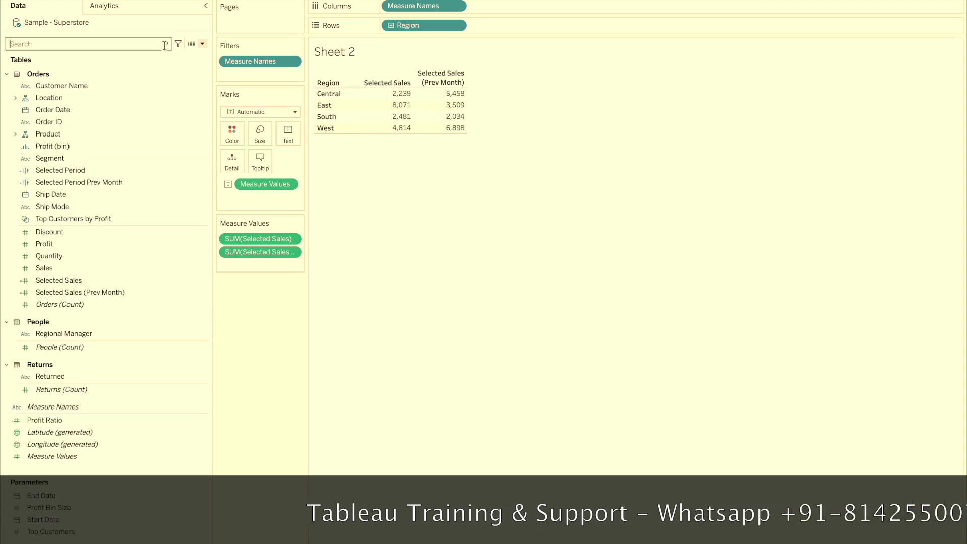
{"action": "right_click", "coordinate": [53, 523]}
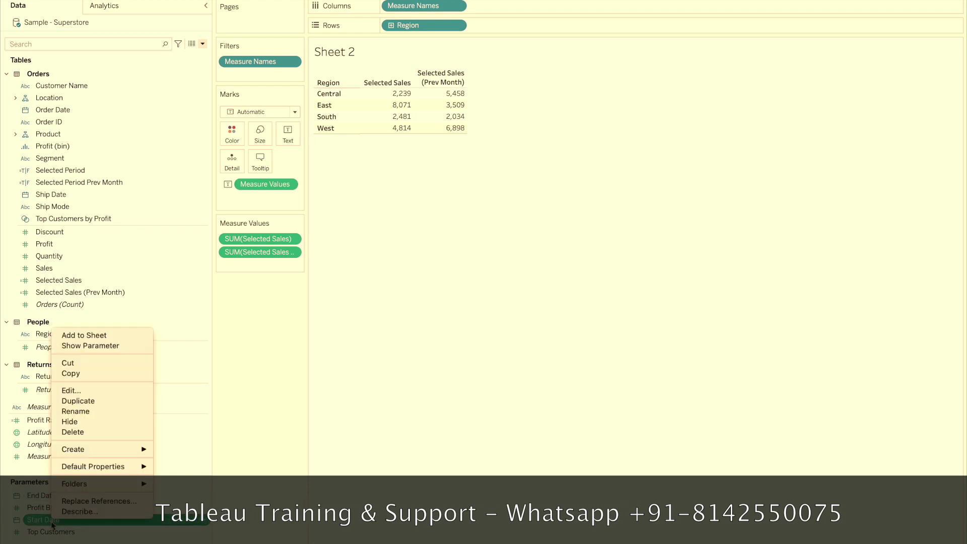
{"action": "left_click", "coordinate": [98, 346]}
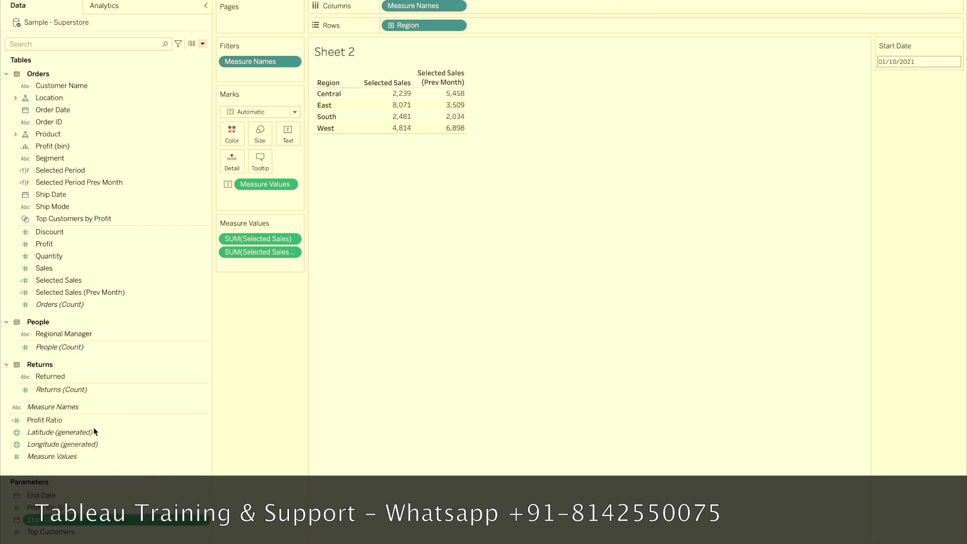
{"action": "right_click", "coordinate": [61, 494]}
{"action": "left_click", "coordinate": [104, 320]}
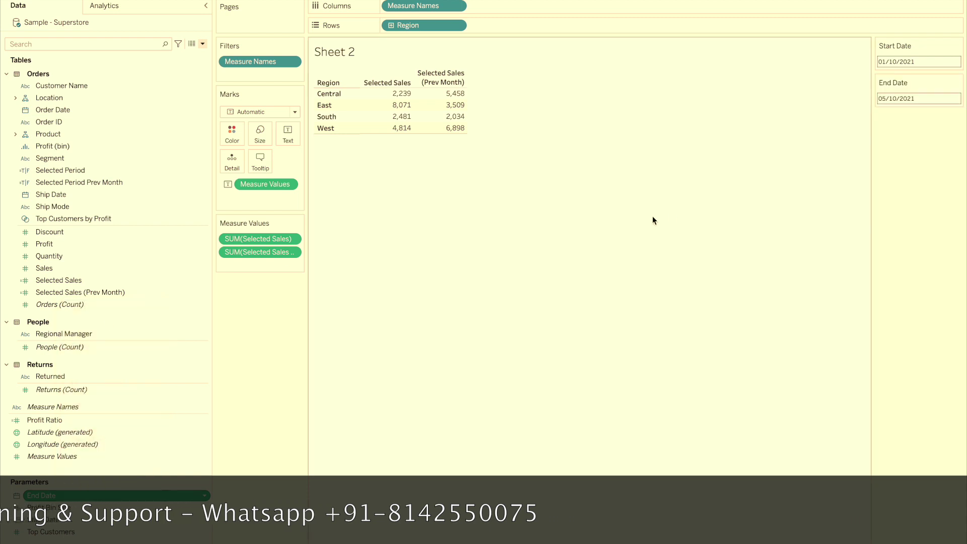
- Set the Start Date parameter to 01/08/2021 and the End Date parameter to 31/08/2021
{"action": "left_click", "coordinate": [901, 64]}
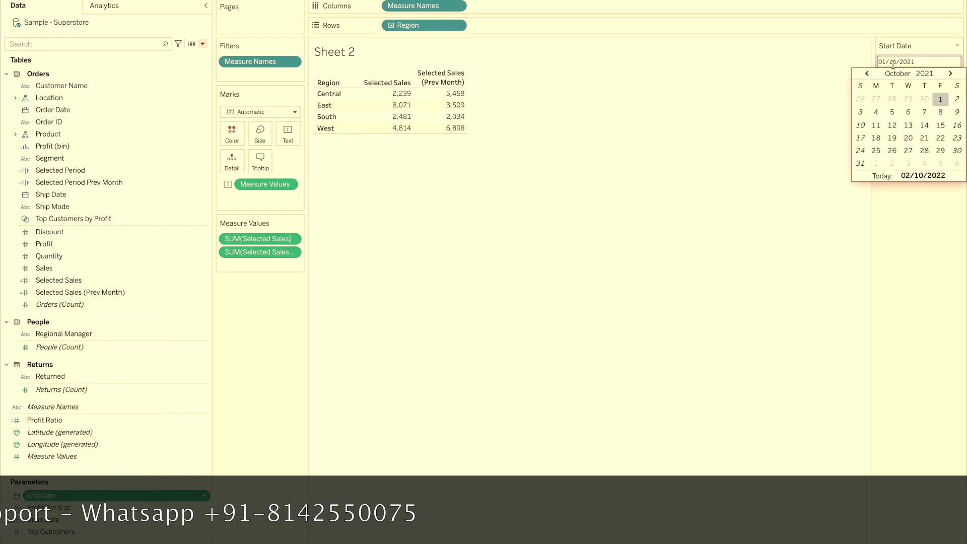
{"action": "left_click", "coordinate": [868, 74]}
{"action": "left_click", "coordinate": [868, 74]}
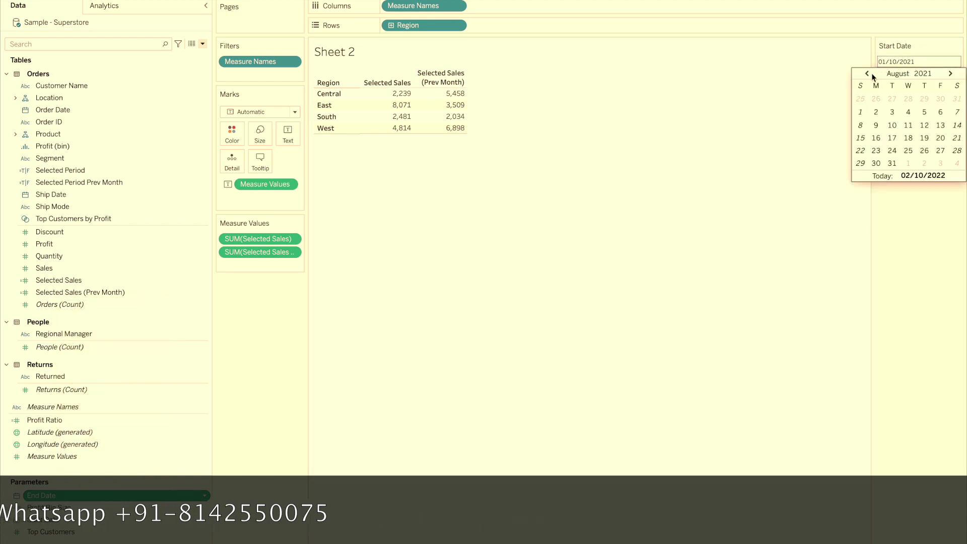
{"action": "left_click", "coordinate": [860, 112]}
{"action": "left_click", "coordinate": [895, 97]}
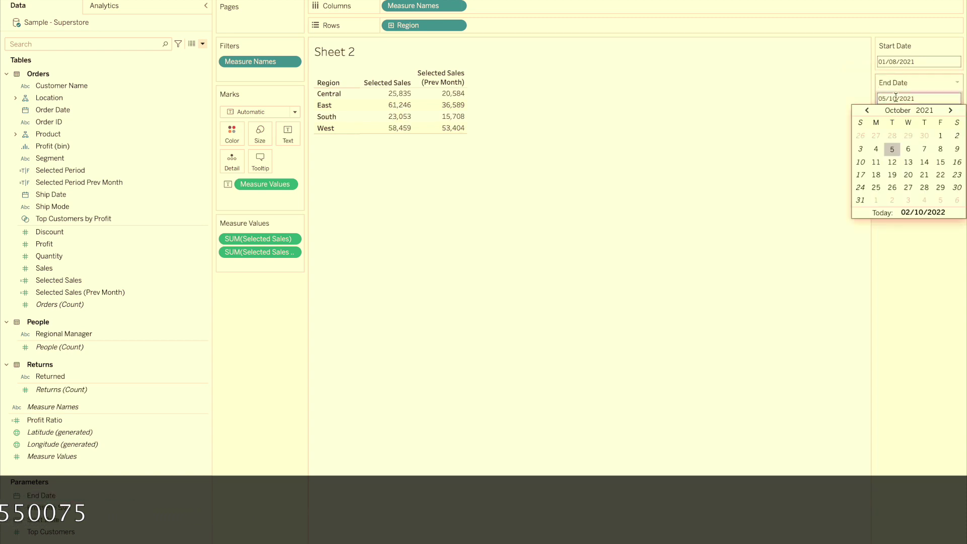
{"action": "left_click", "coordinate": [867, 111]}
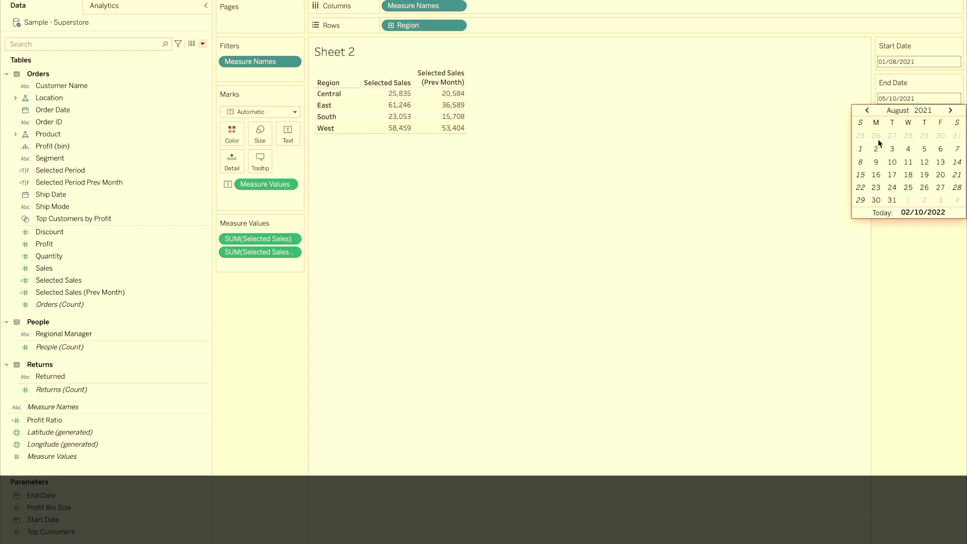
{"action": "left_click", "coordinate": [891, 200]}
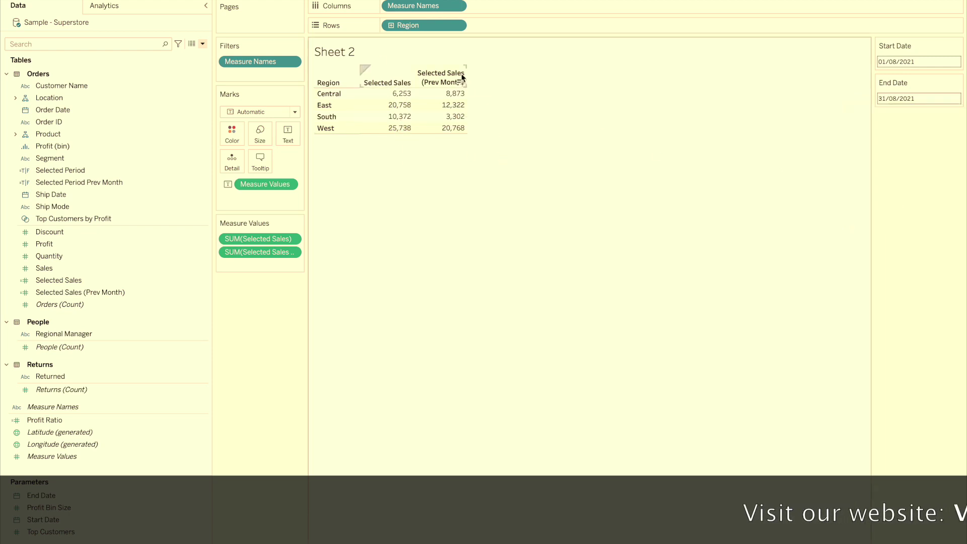
{"action": "mouse_move", "coordinate": [458, 95]}
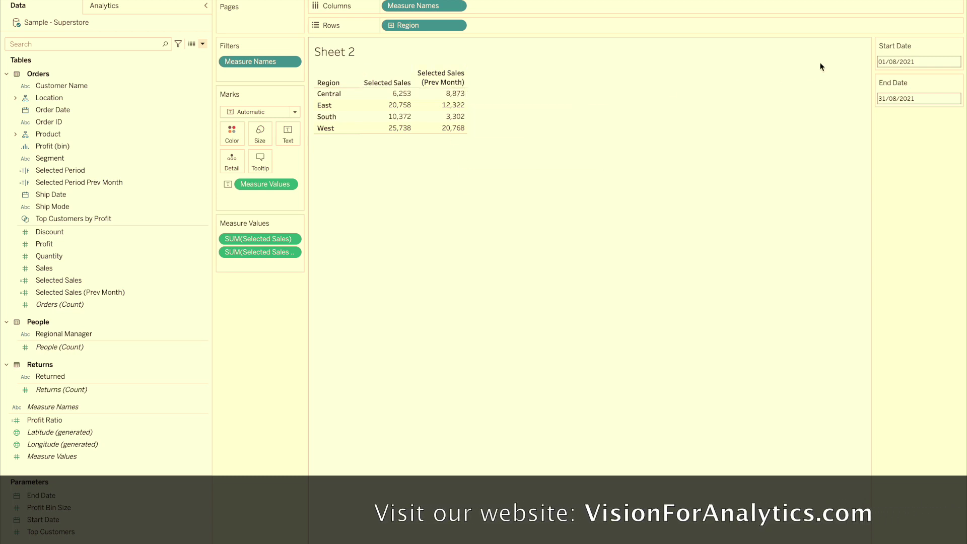
- Set the End Date parameter to 15/08/2021 and compare selected and previous-month sales by region
{"action": "left_click", "coordinate": [903, 98]}
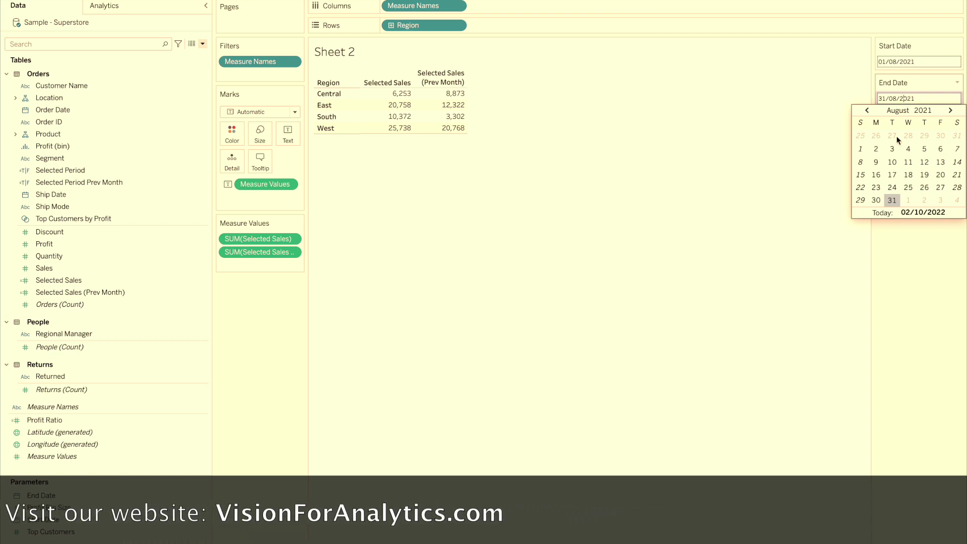
{"action": "left_click", "coordinate": [860, 174]}
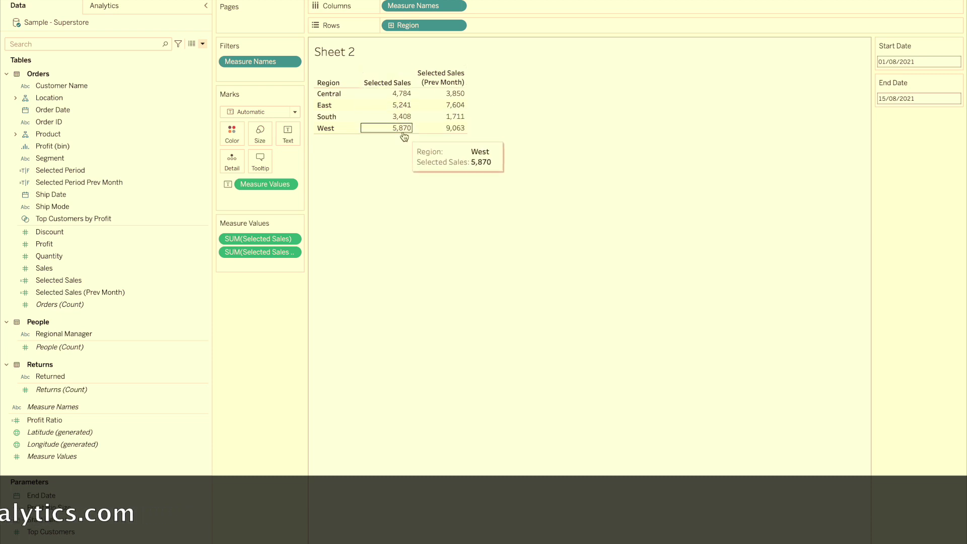